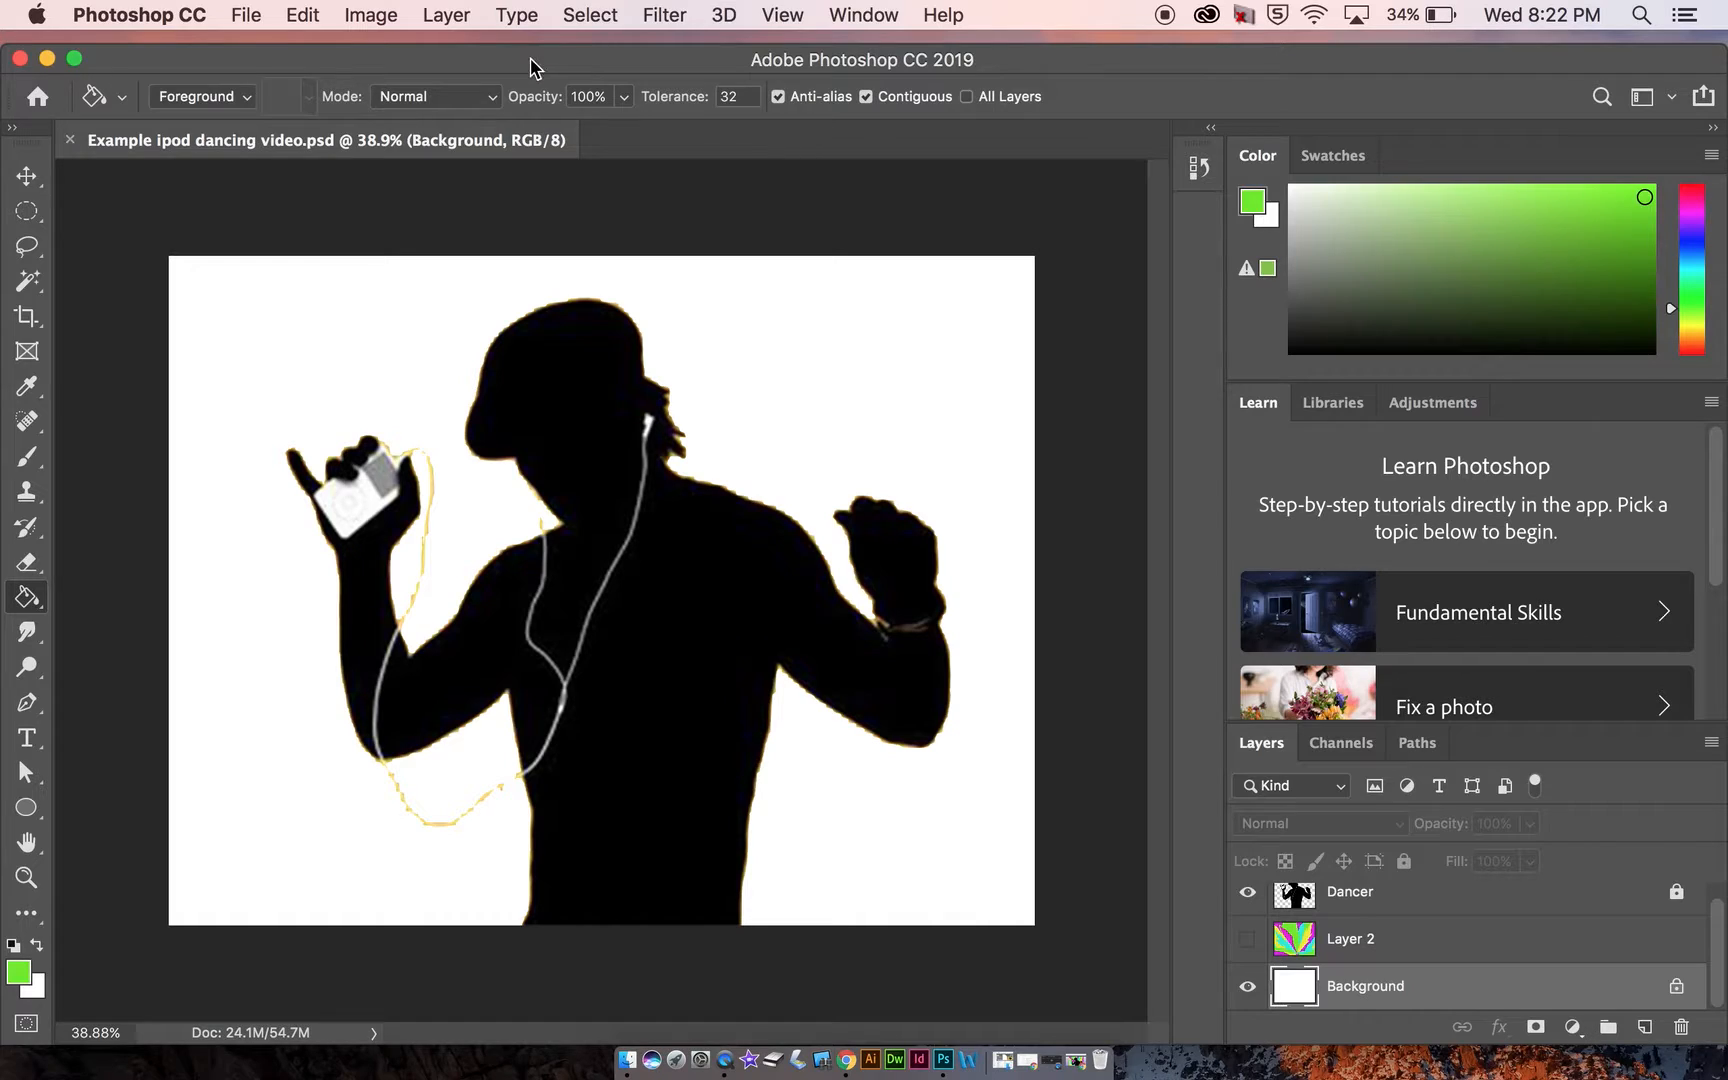
# - Delete the hidden, brightly coloured Layer 2 that sits between the Dancer and Background layers
pyautogui.click(74, 59)
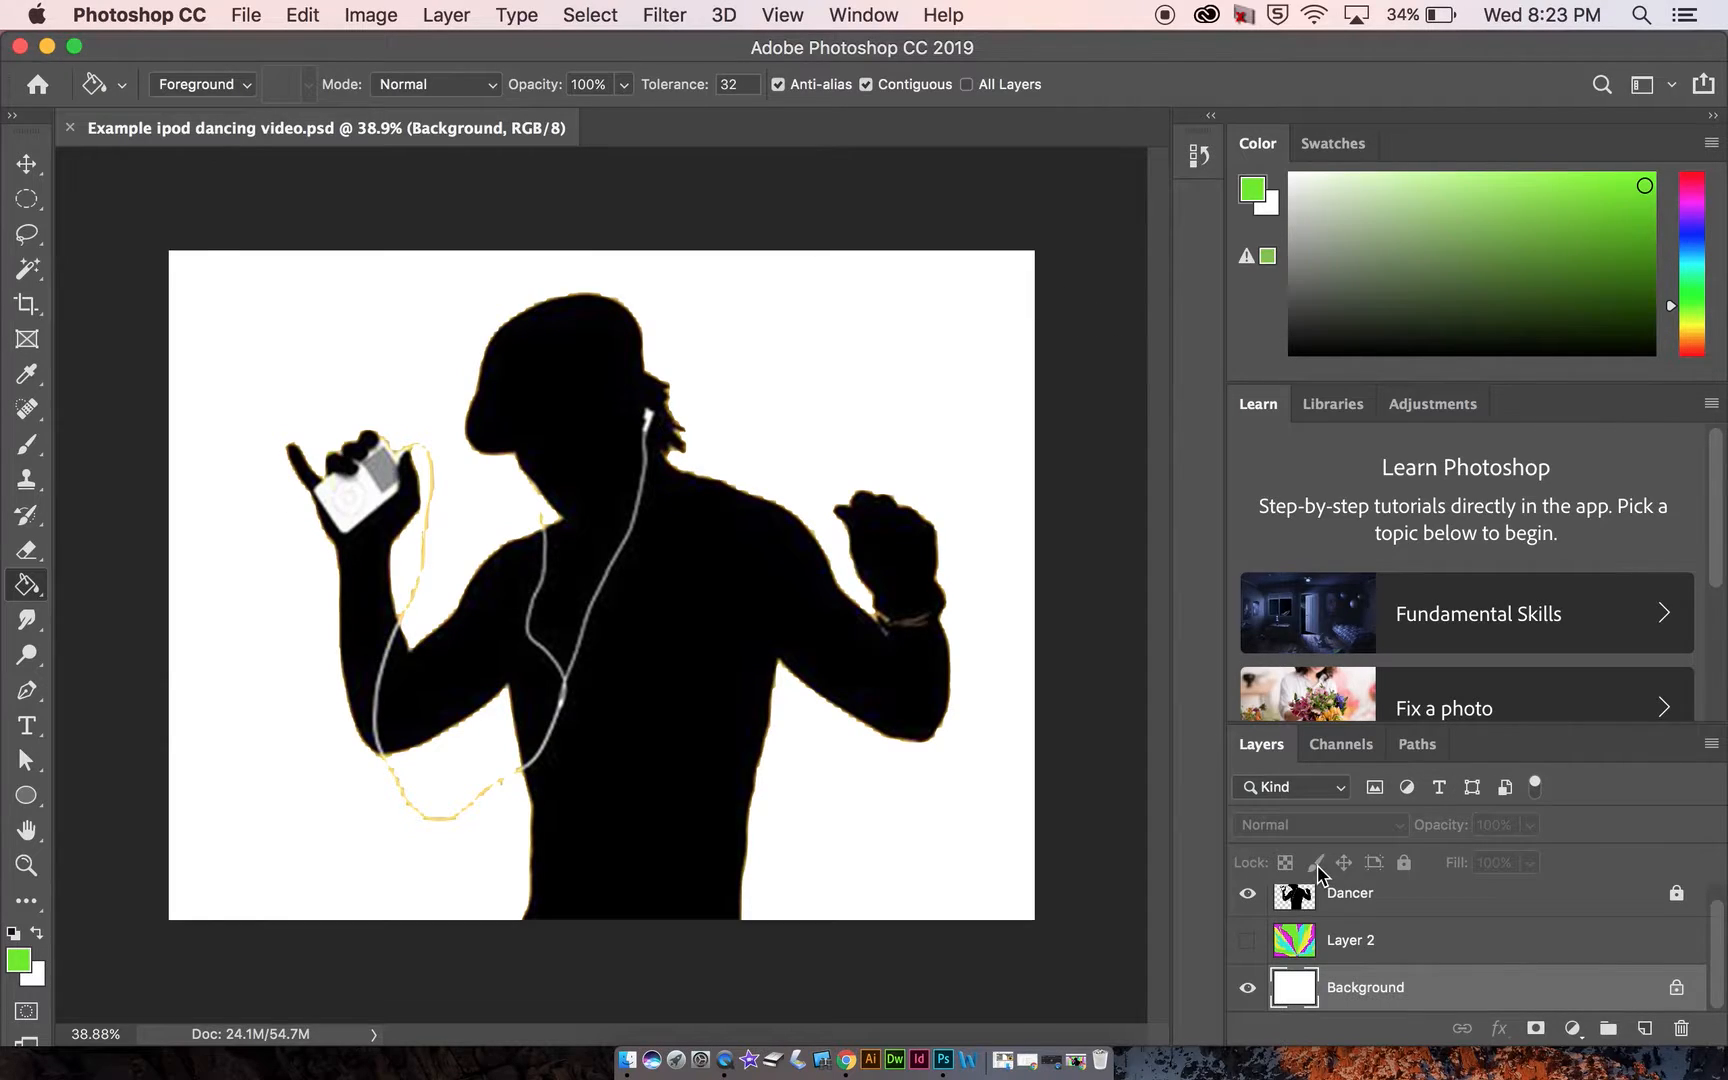
pyautogui.scroll(1, 1506, 962)
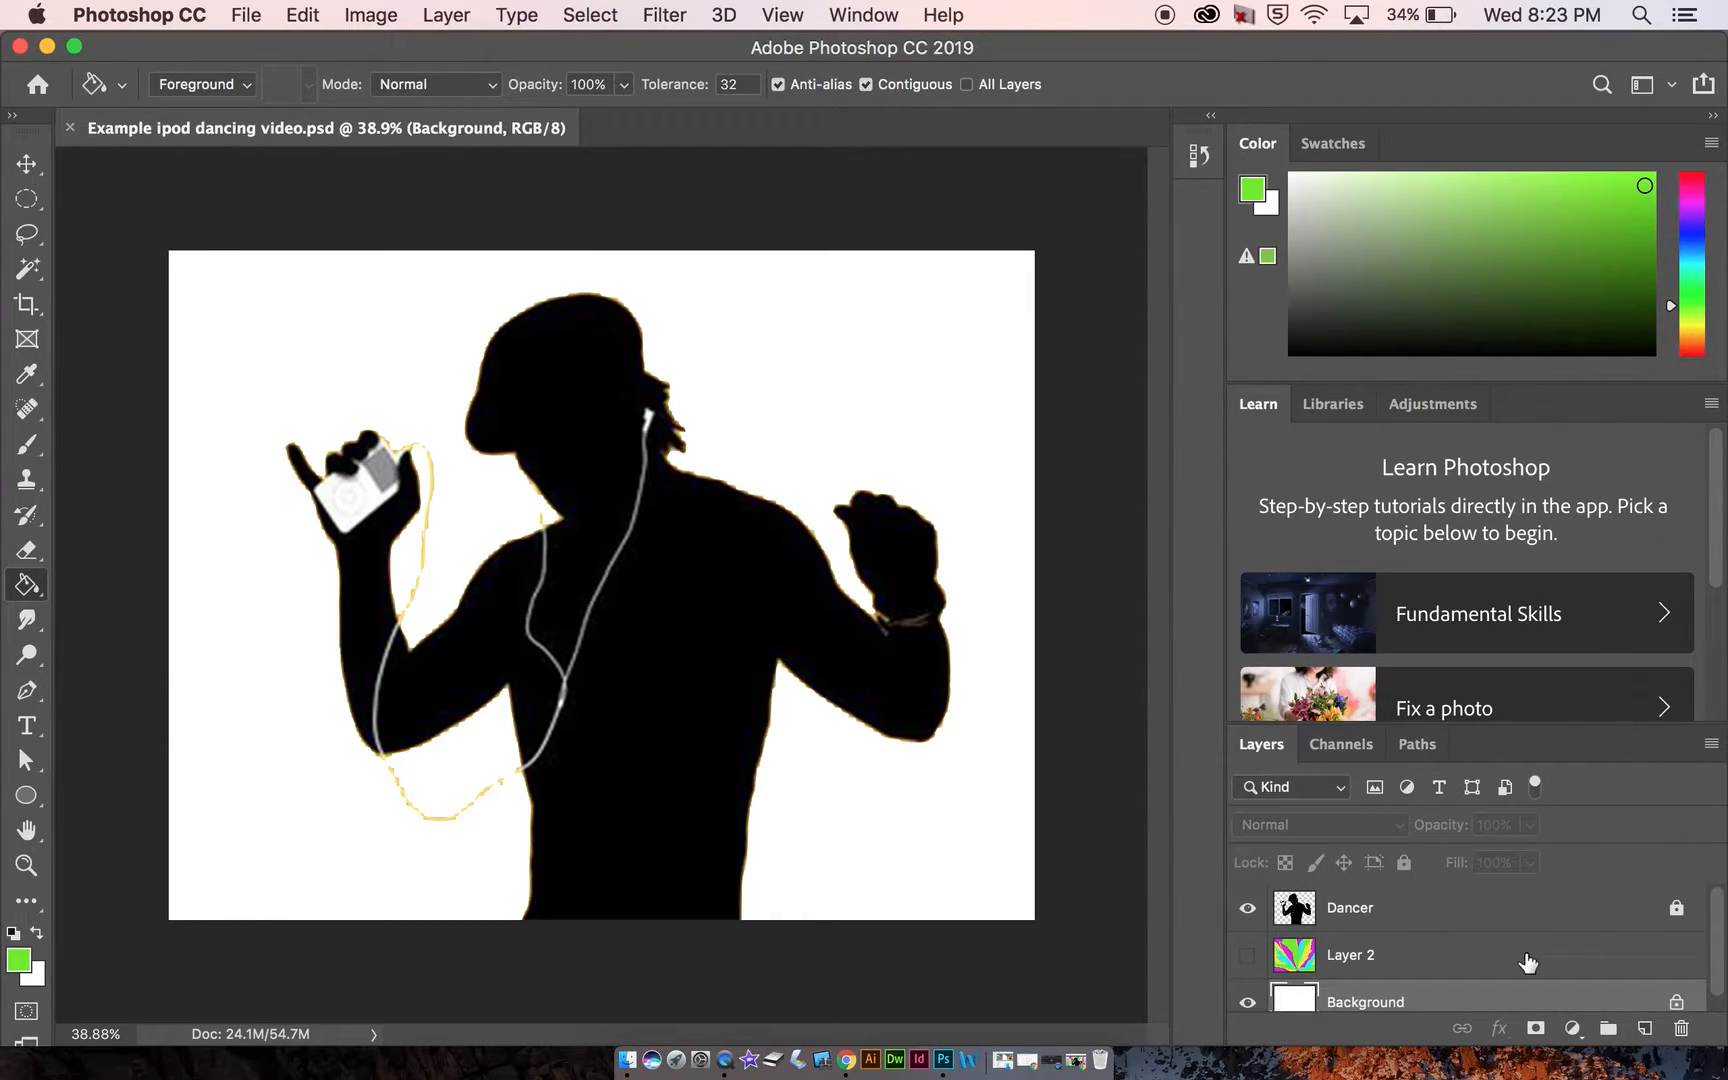
pyautogui.click(1527, 962)
pyautogui.scroll(-1, 1527, 960)
pyautogui.moveTo(1527, 962); pyautogui.dragTo(1684, 1029)
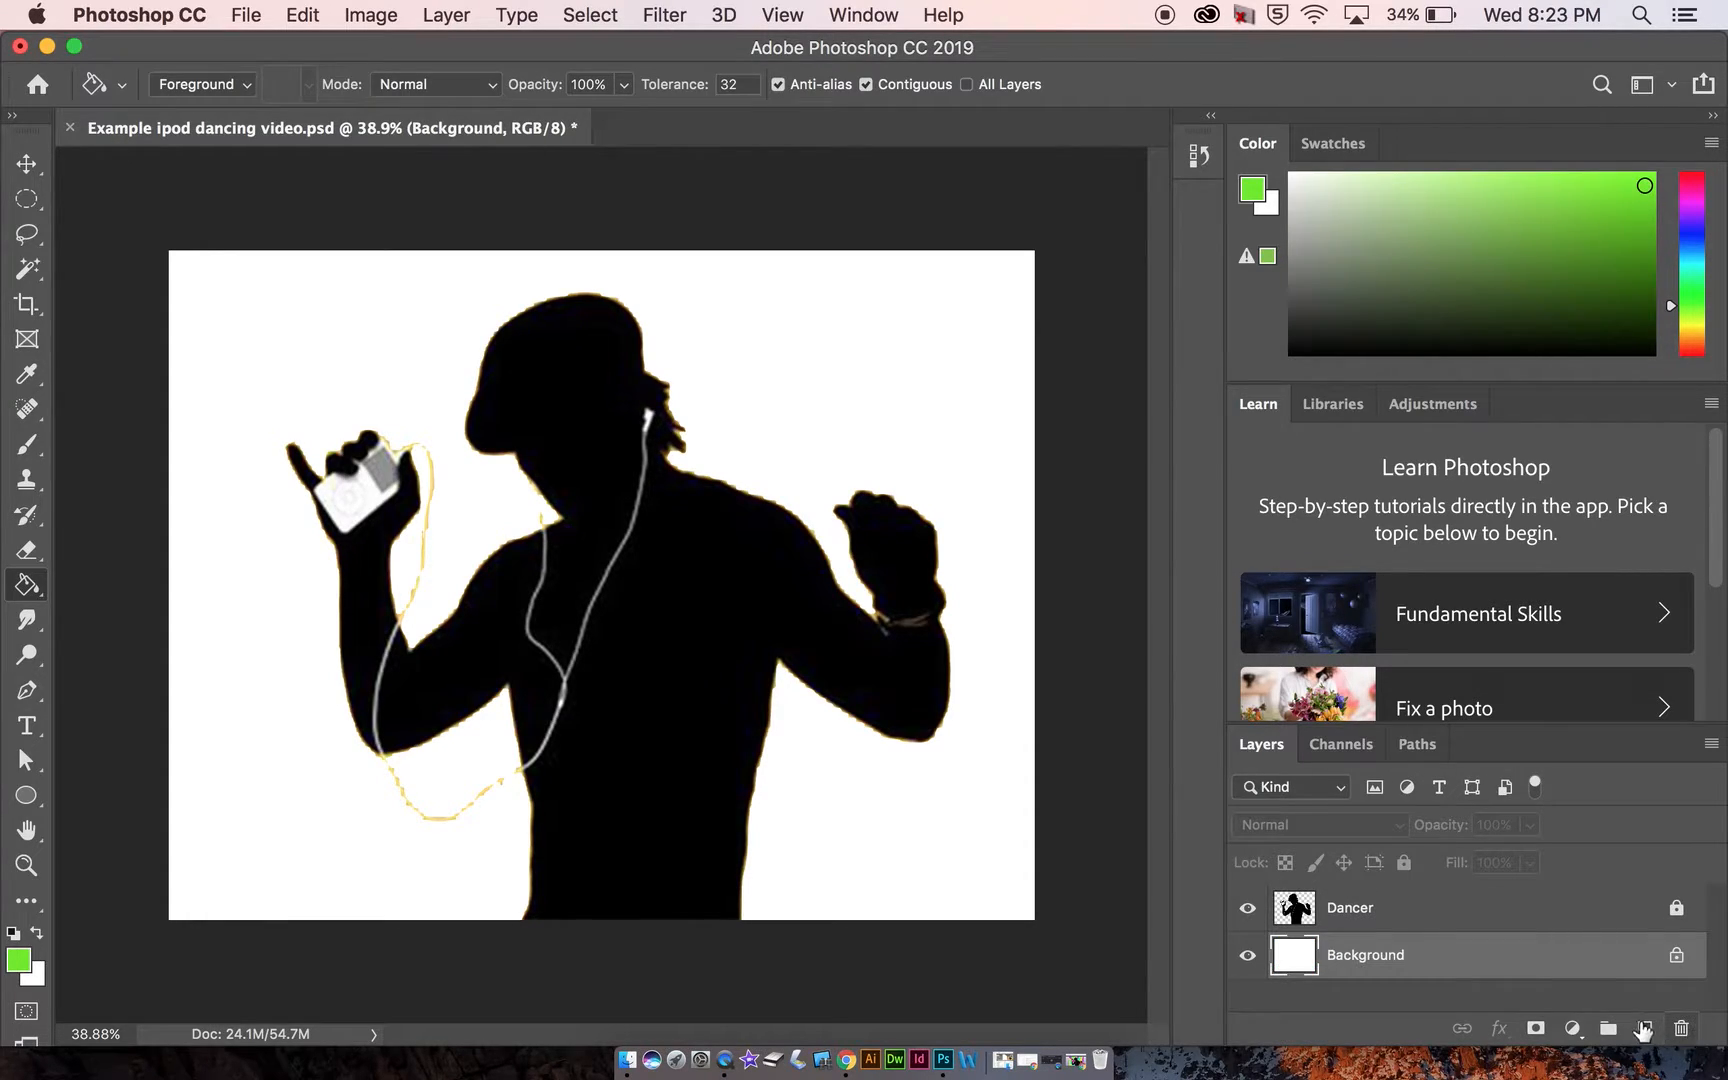
# - Add a new empty layer between the Dancer and Background layers and make it the active layer
pyautogui.click(1644, 1028)
pyautogui.scroll(-1, 1458, 937)
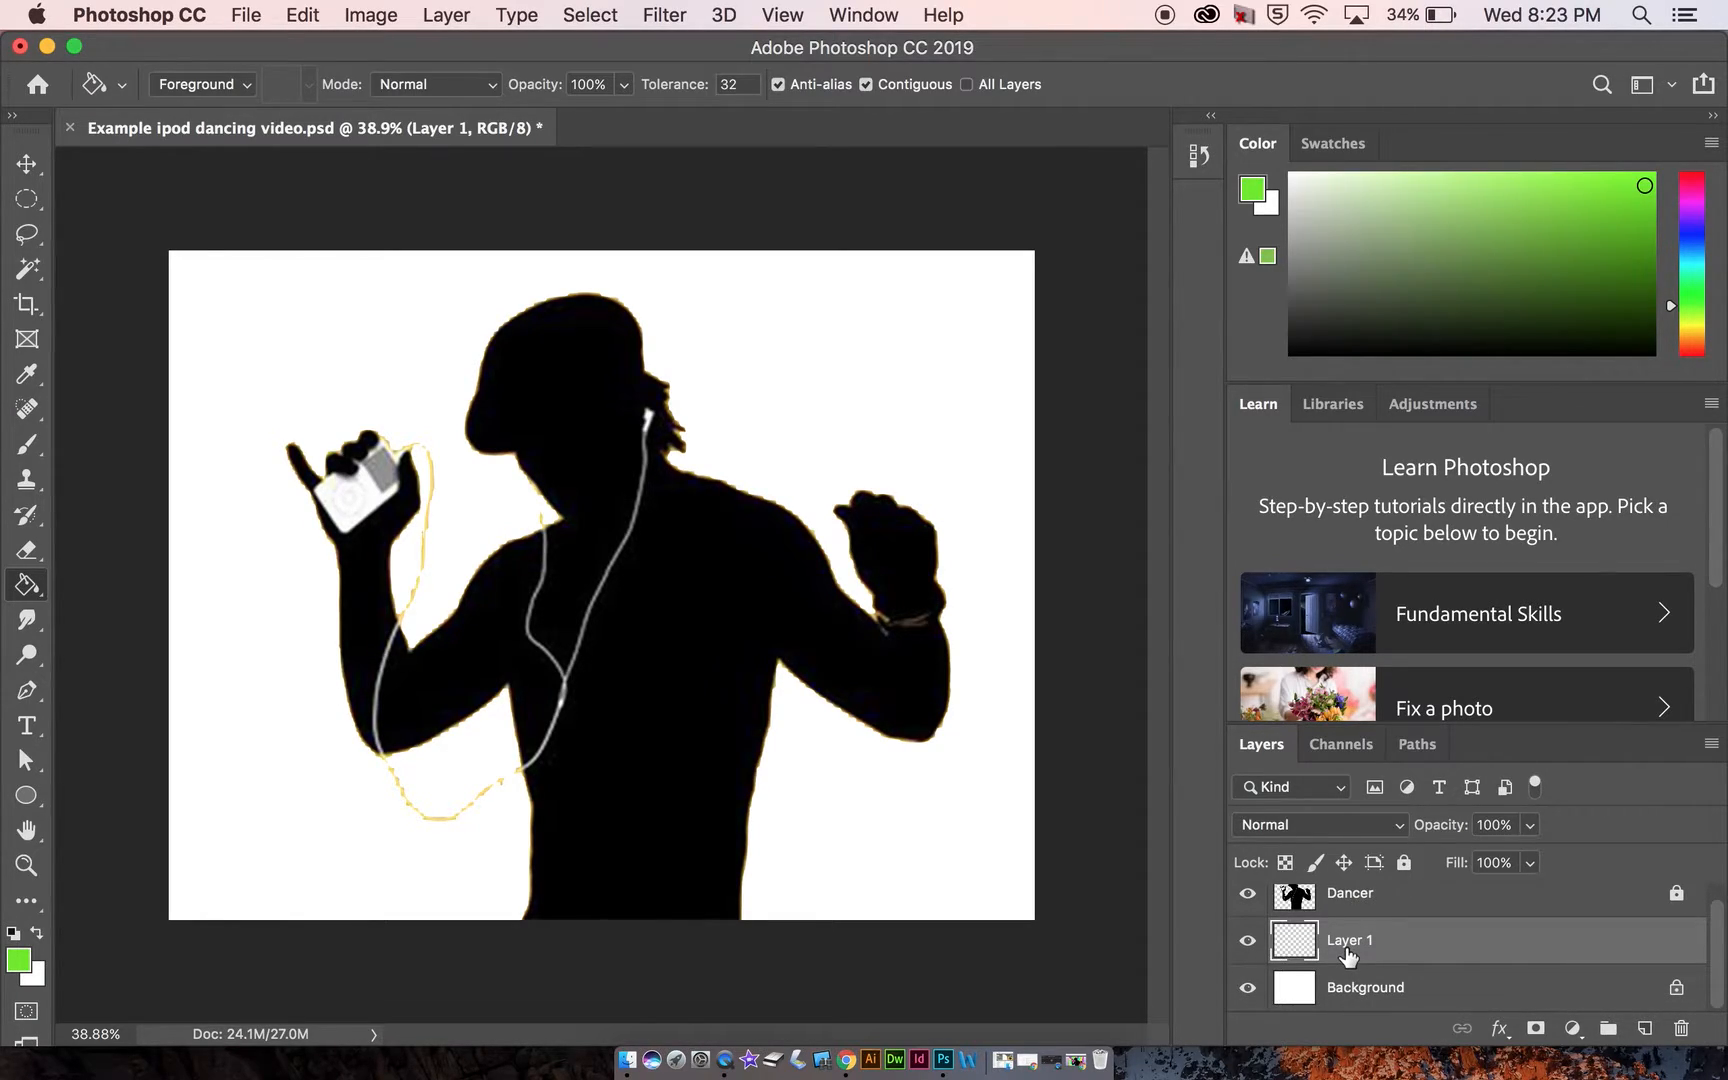
pyautogui.scroll(1, 1349, 955)
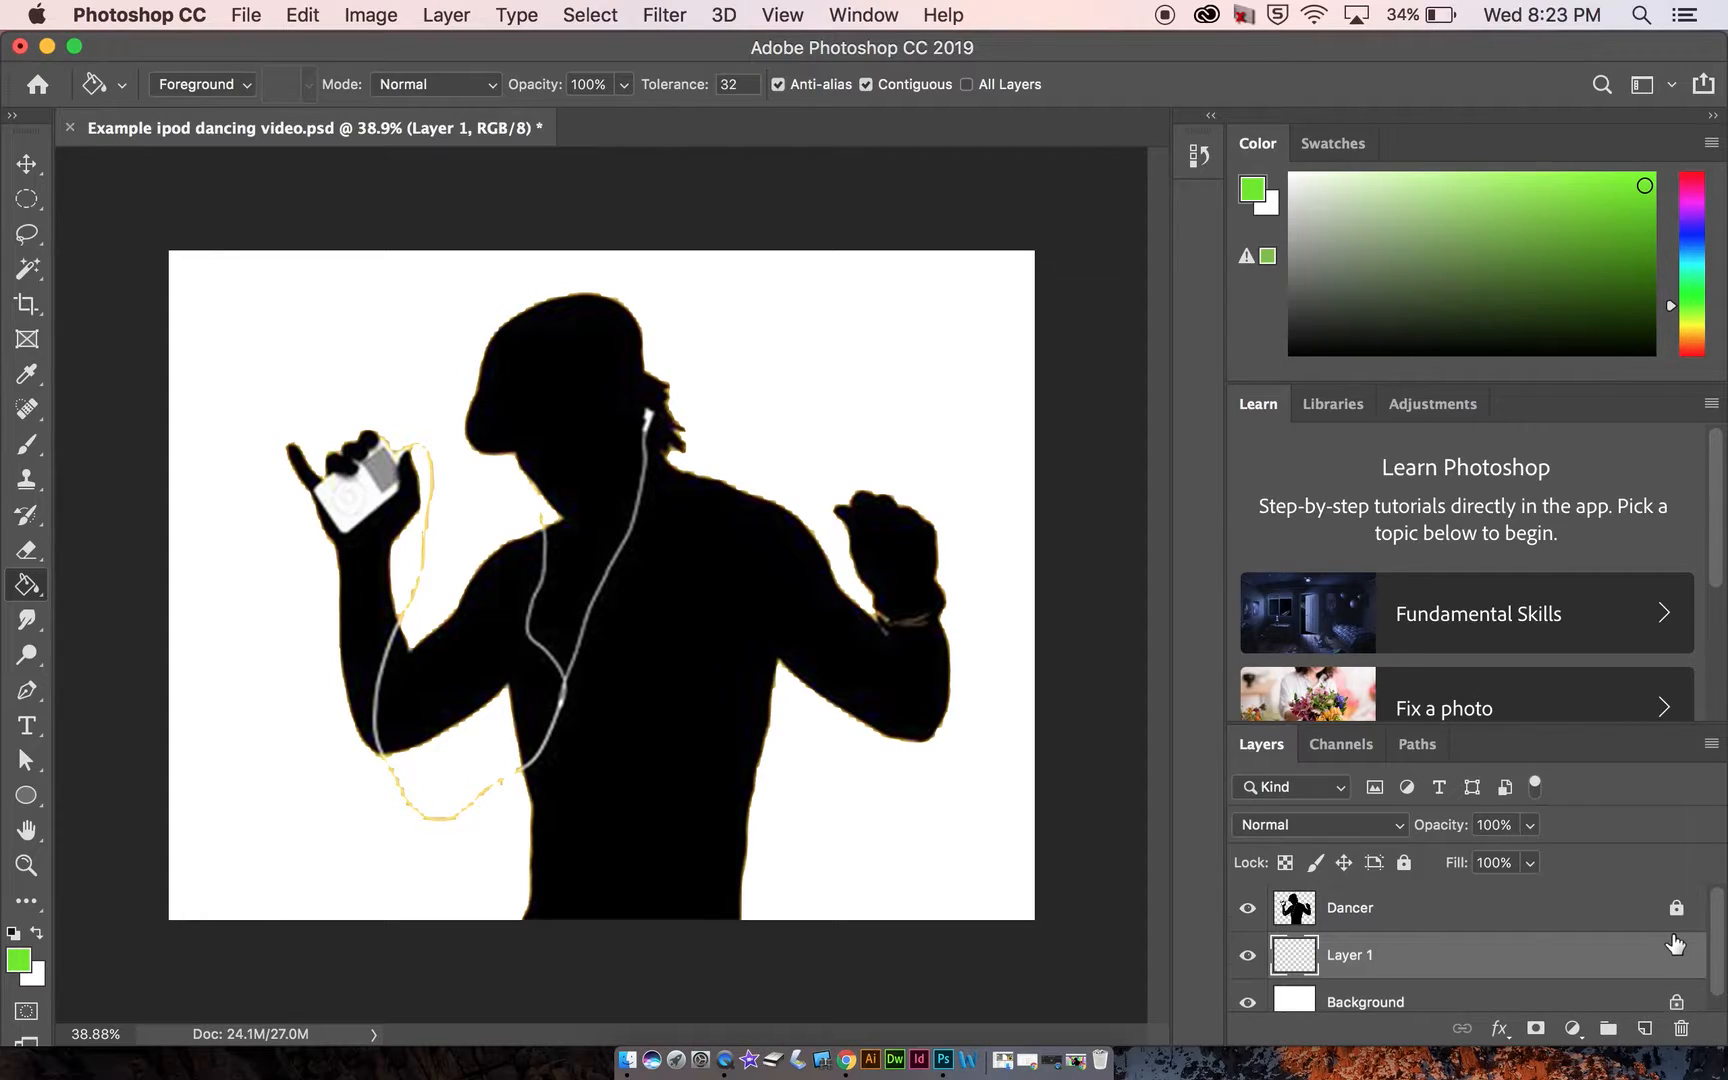
pyautogui.scroll(-1, 1676, 942)
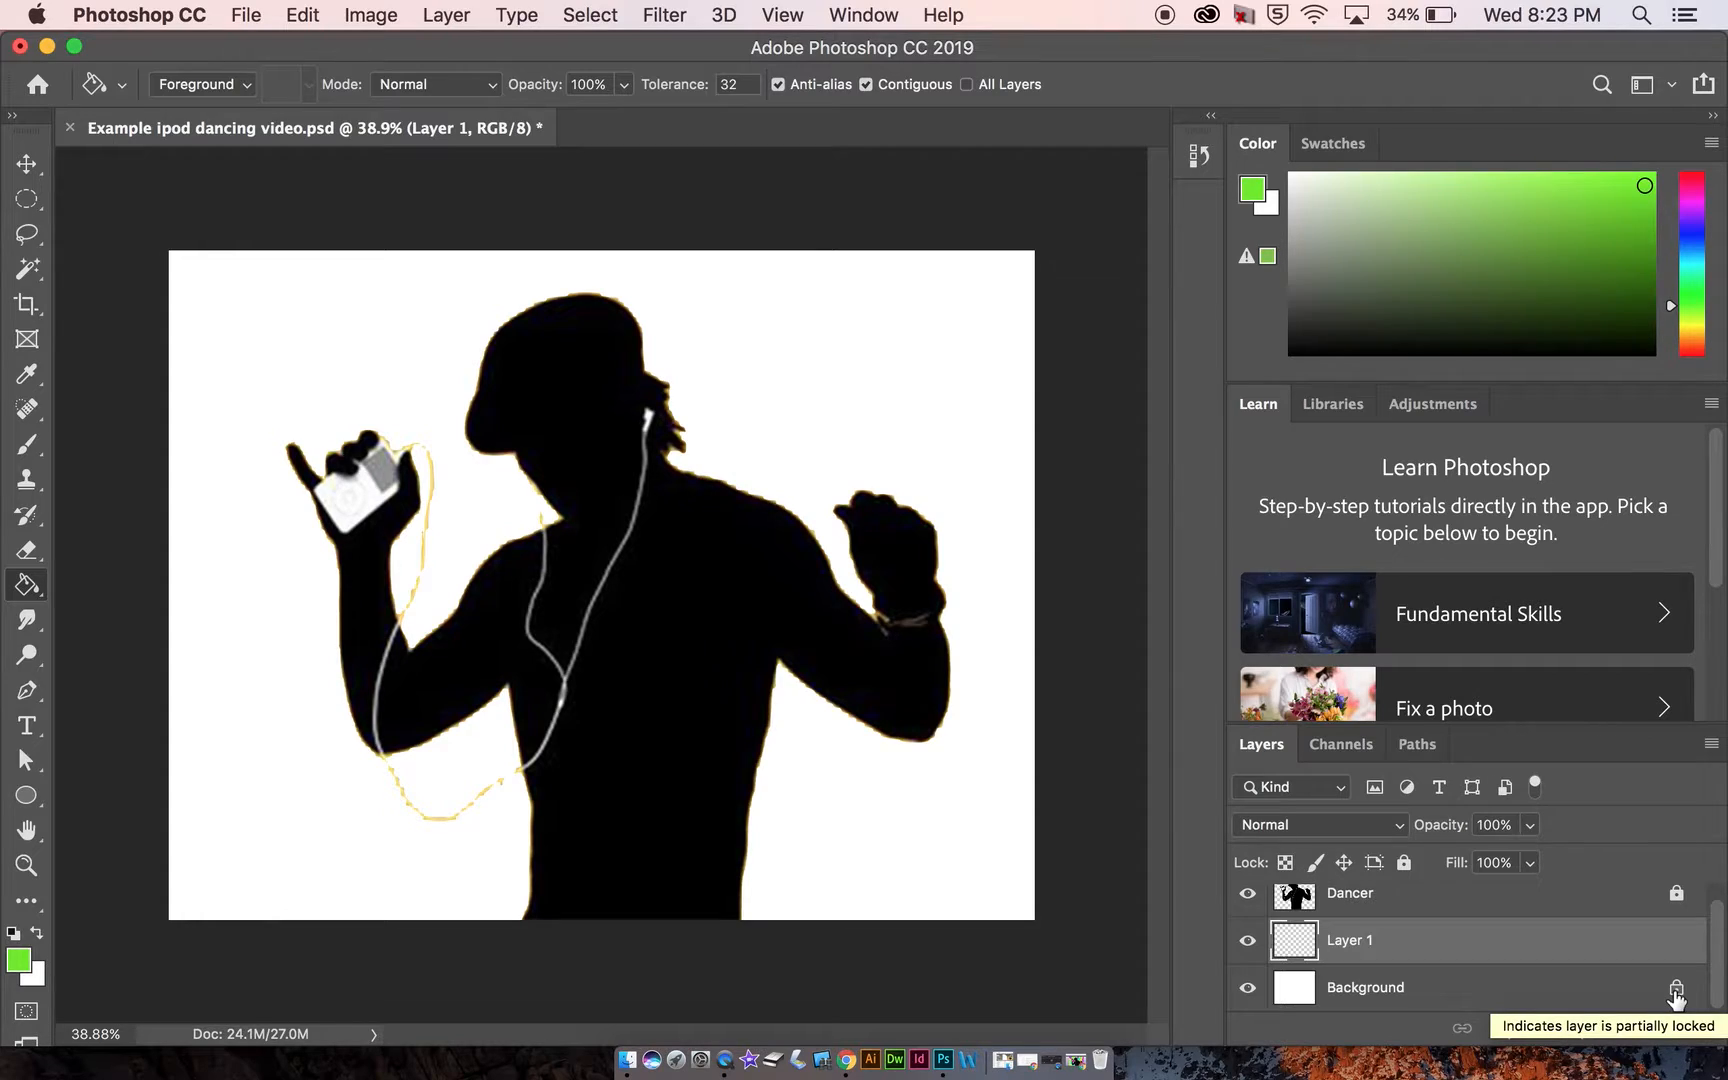
pyautogui.click(1674, 898)
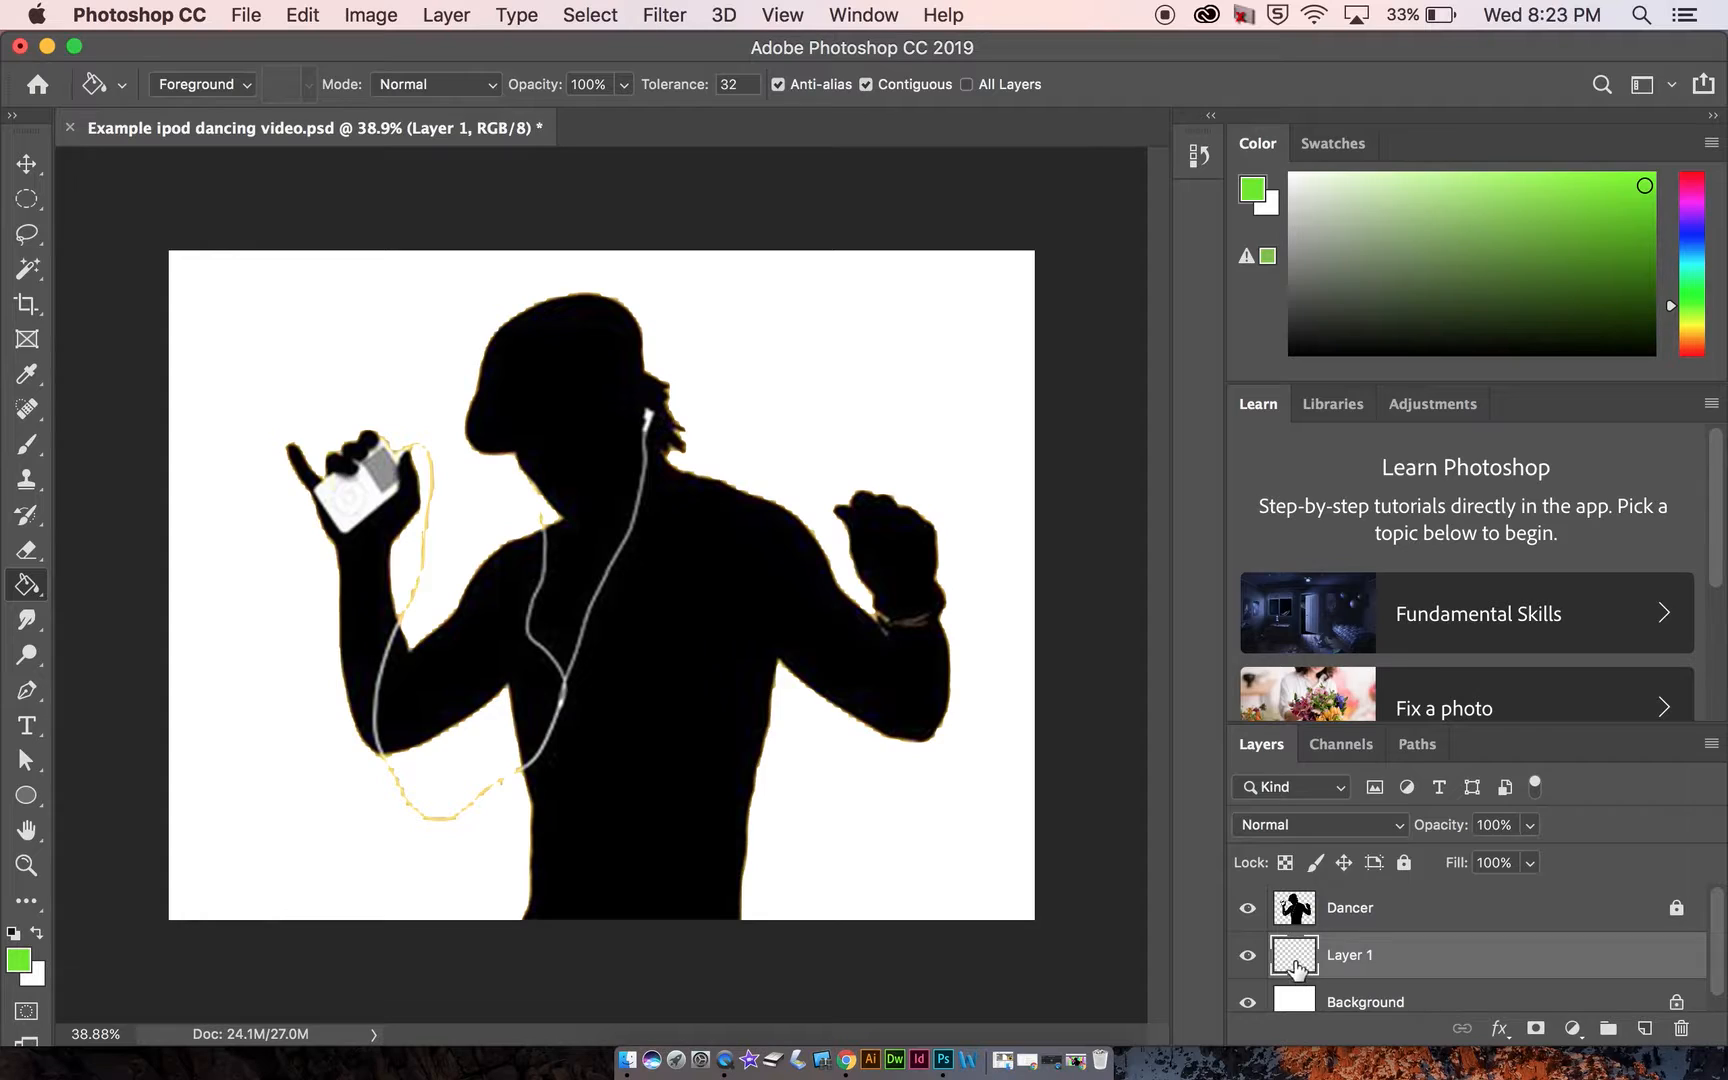
pyautogui.click(1393, 1000)
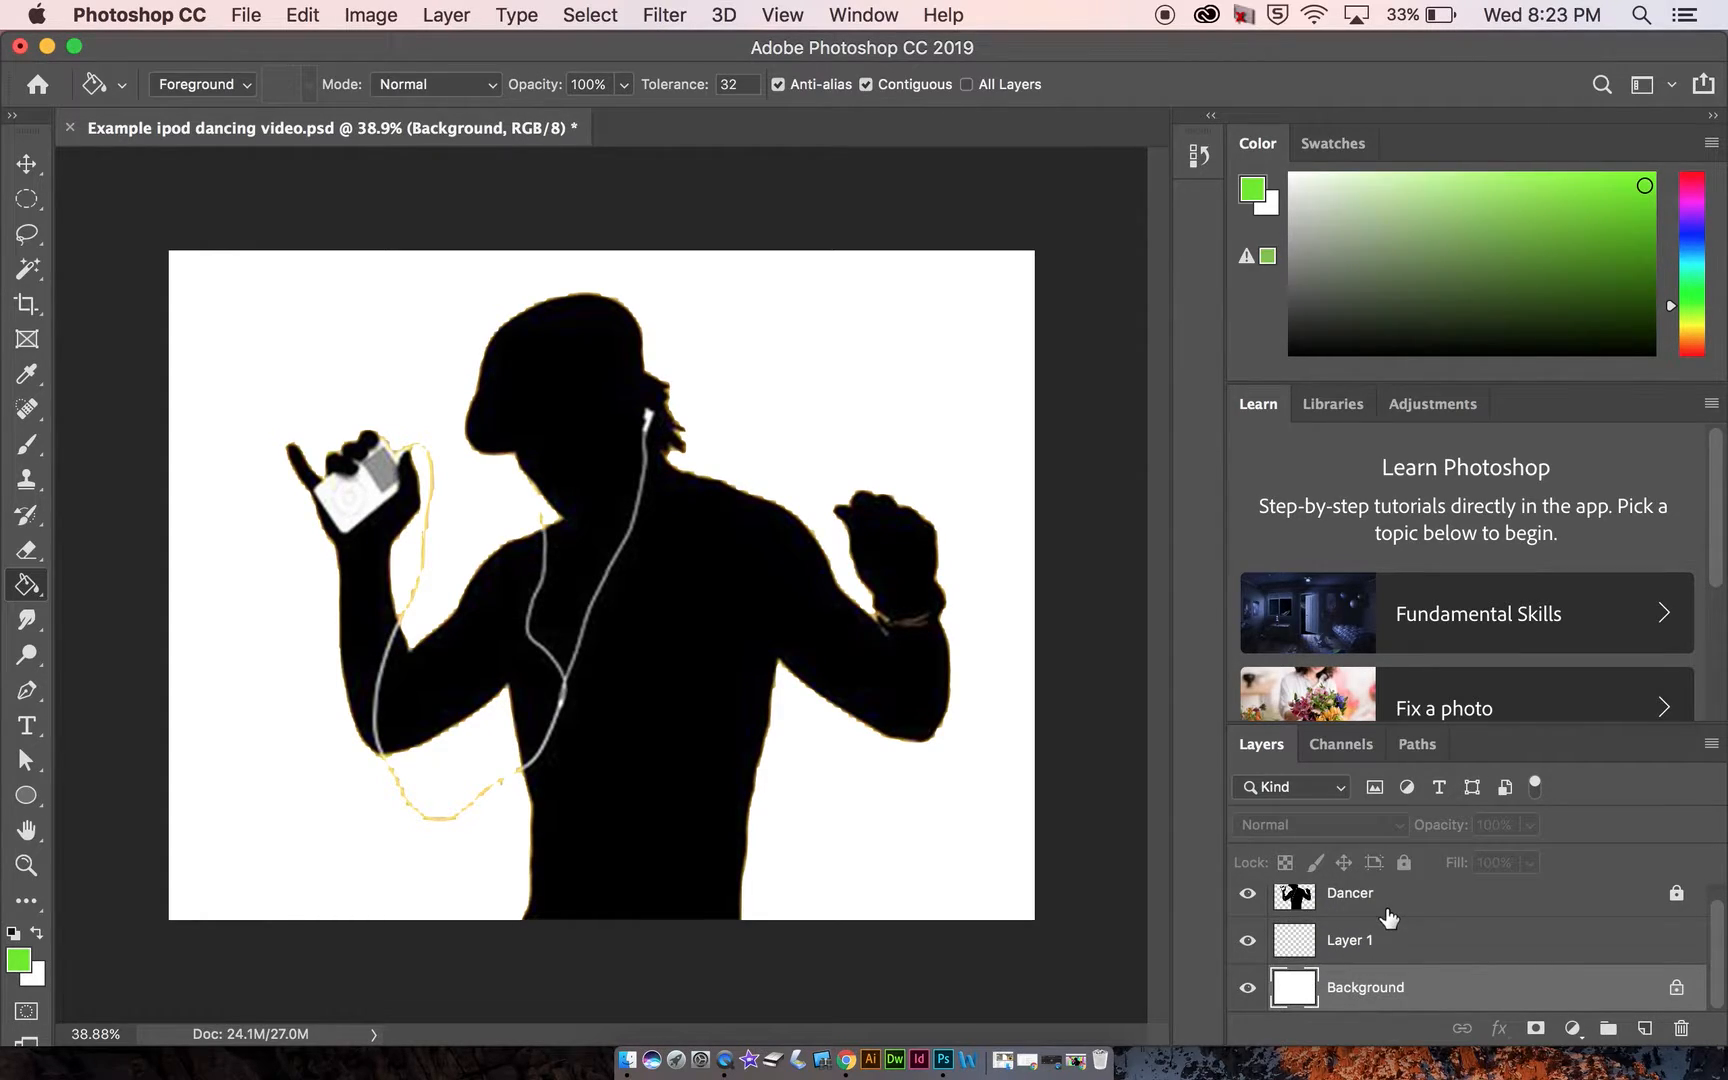
pyautogui.click(1387, 912)
pyautogui.click(1378, 970)
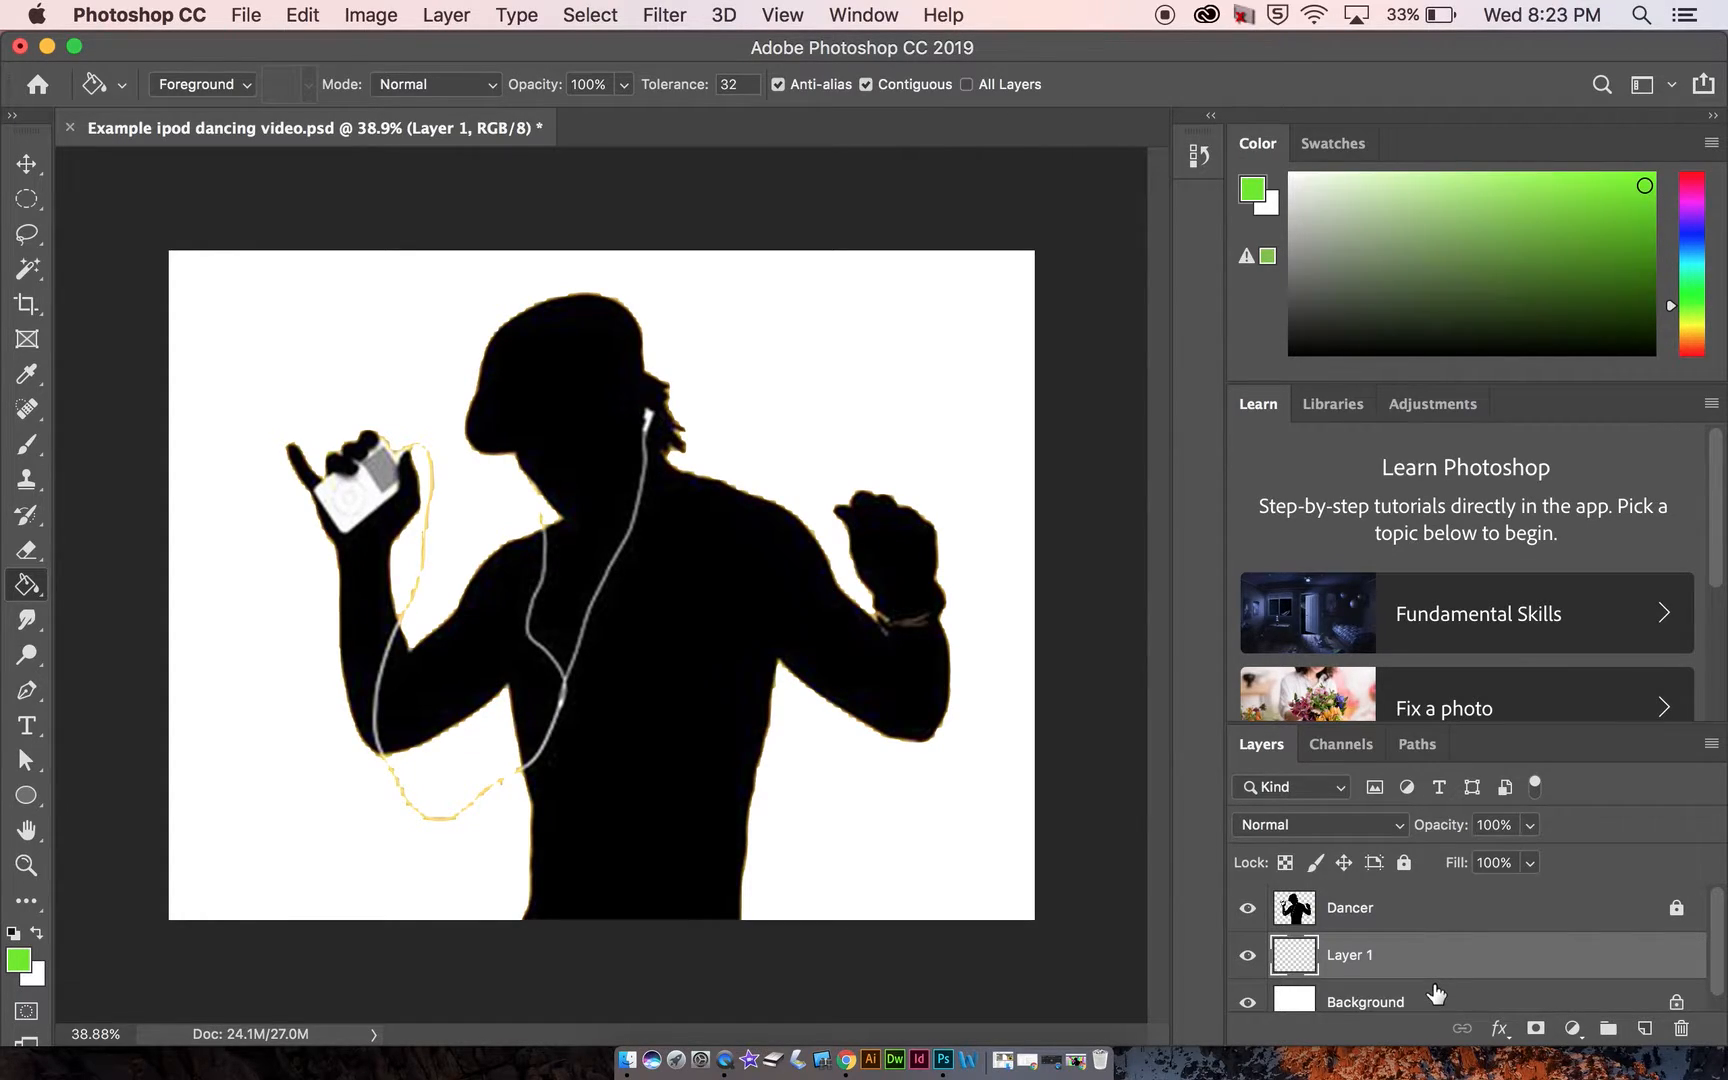
# - Make a tall elliptical selection around the arm holding the iPod and fill it with magenta using the Paint Bucket
pyautogui.click(24, 202)
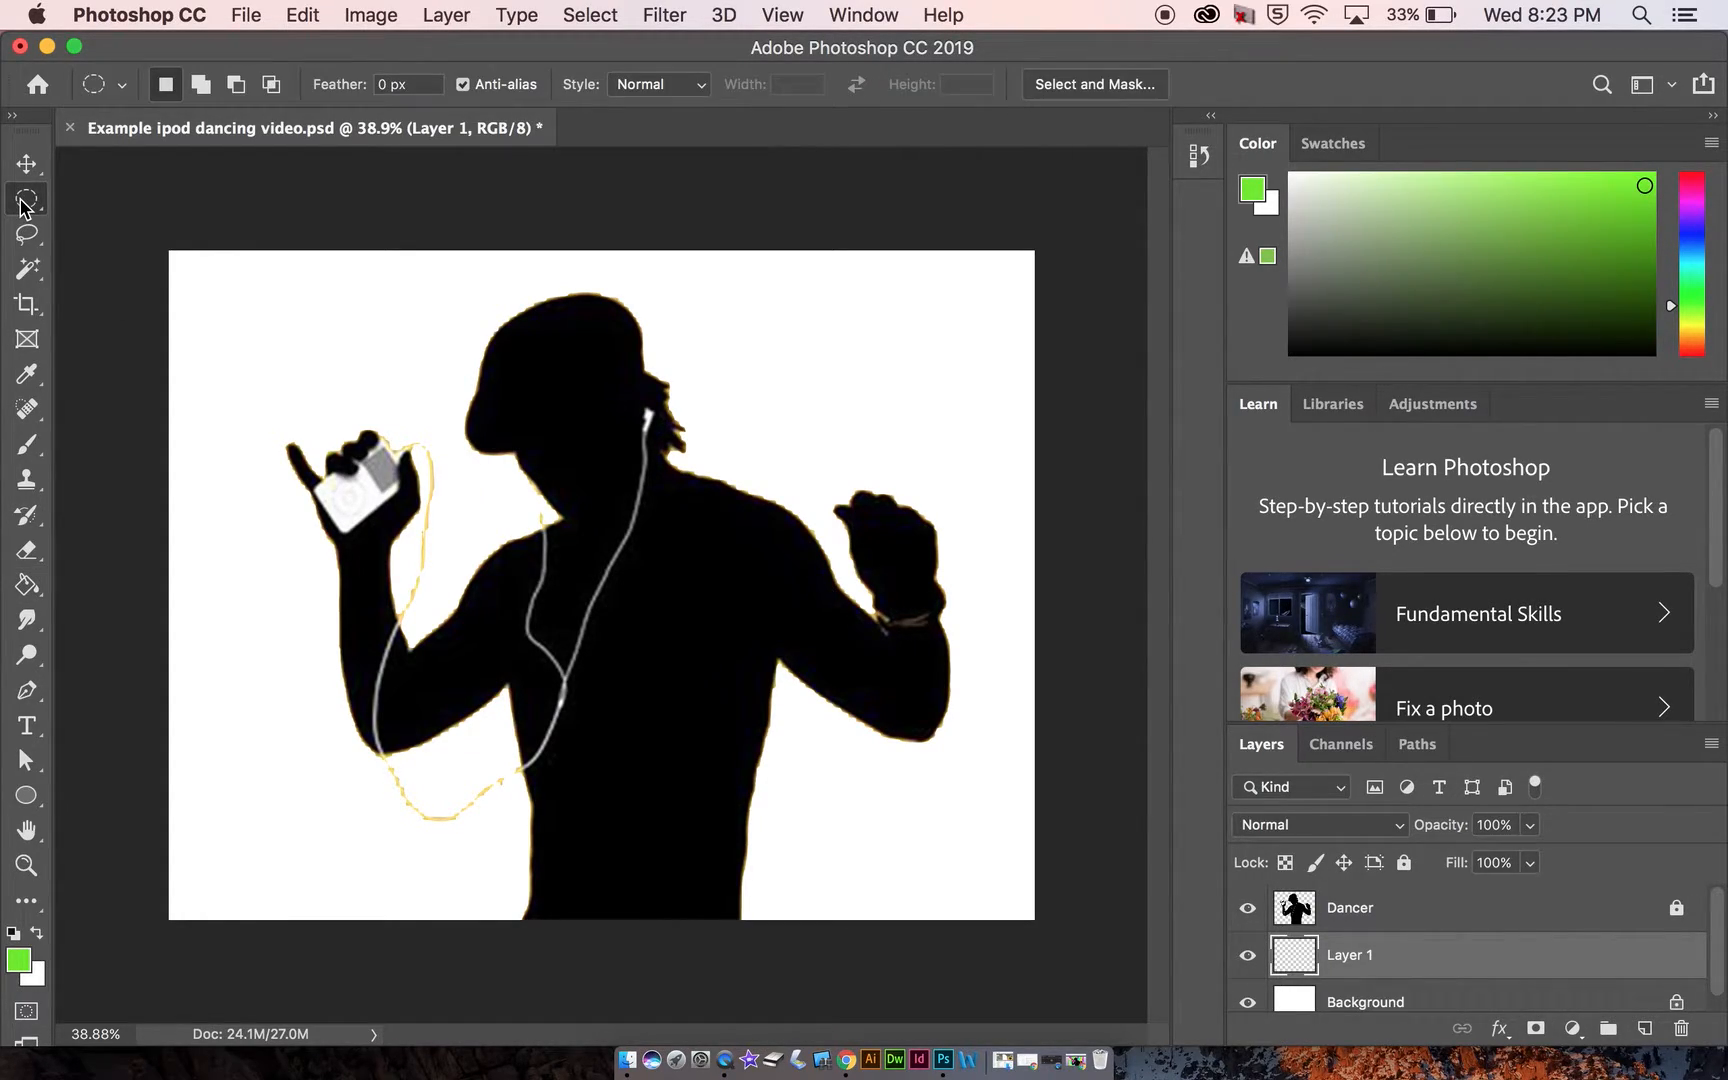
pyautogui.moveTo(350, 379)
pyautogui.mouseDown()
pyautogui.moveTo(495, 588)
pyautogui.moveTo(526, 760)
pyautogui.moveTo(617, 785)
pyautogui.mouseUp()
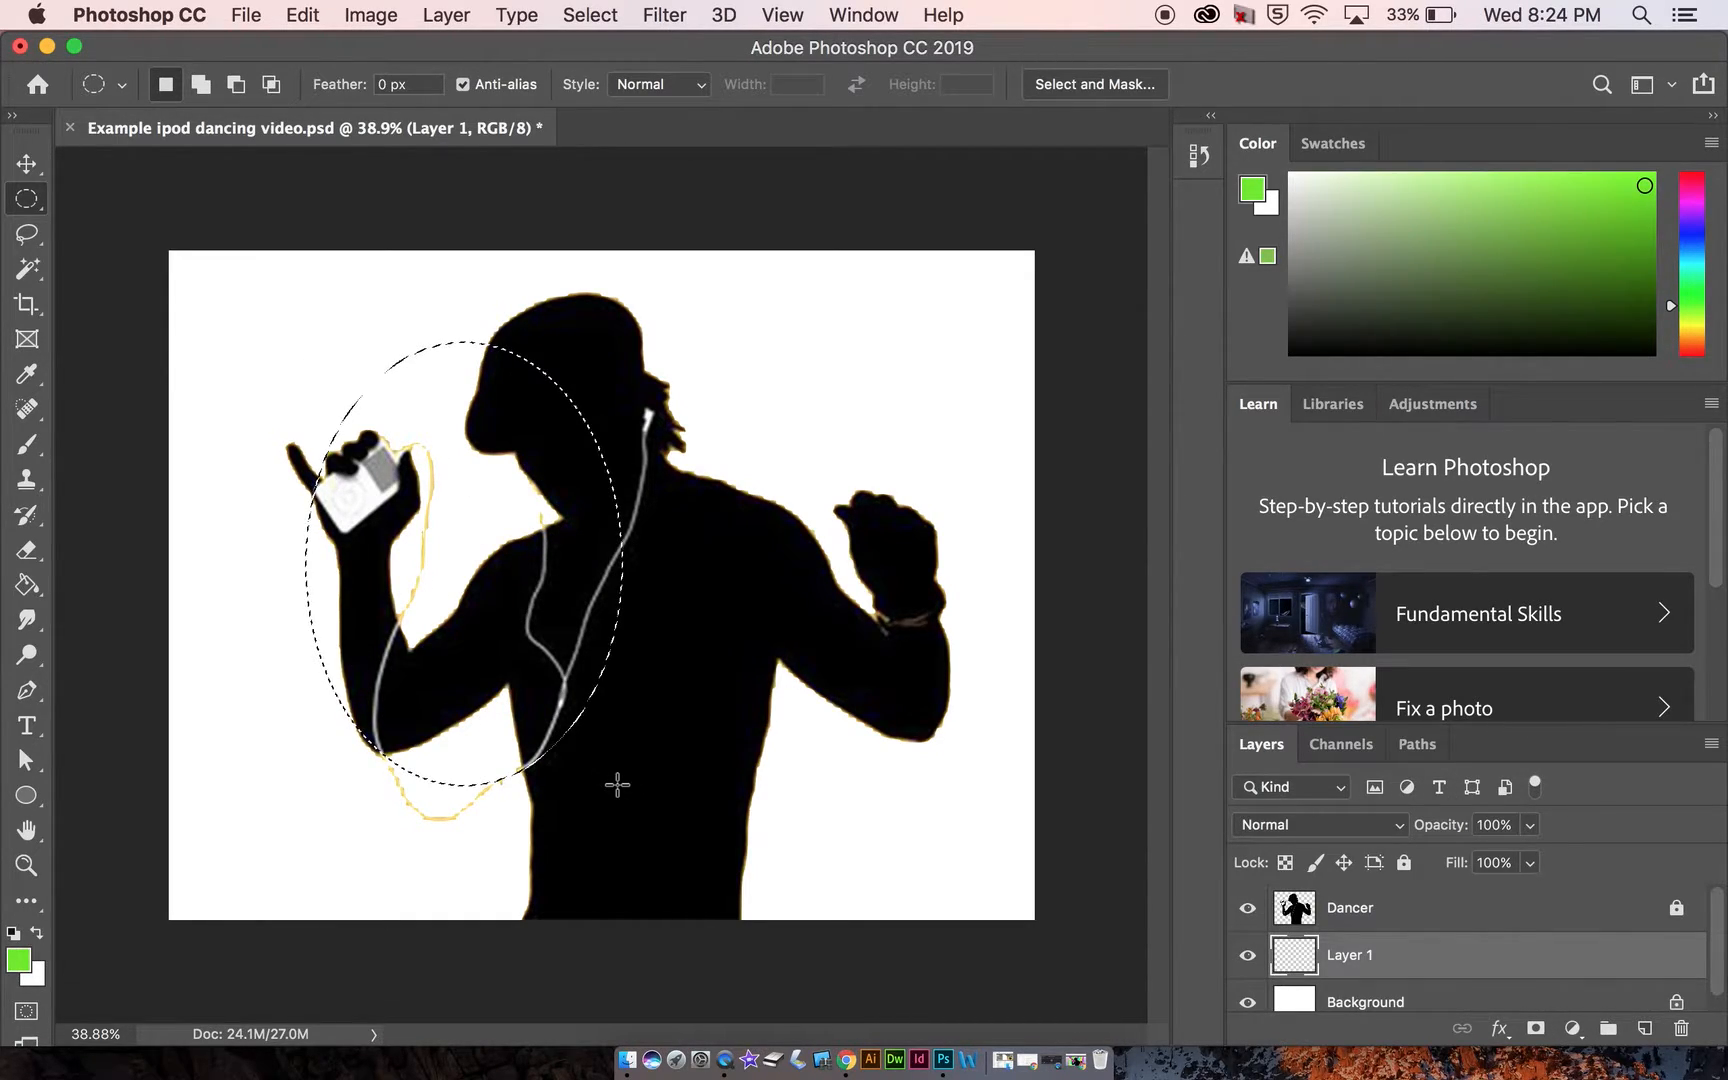
pyautogui.click(27, 589)
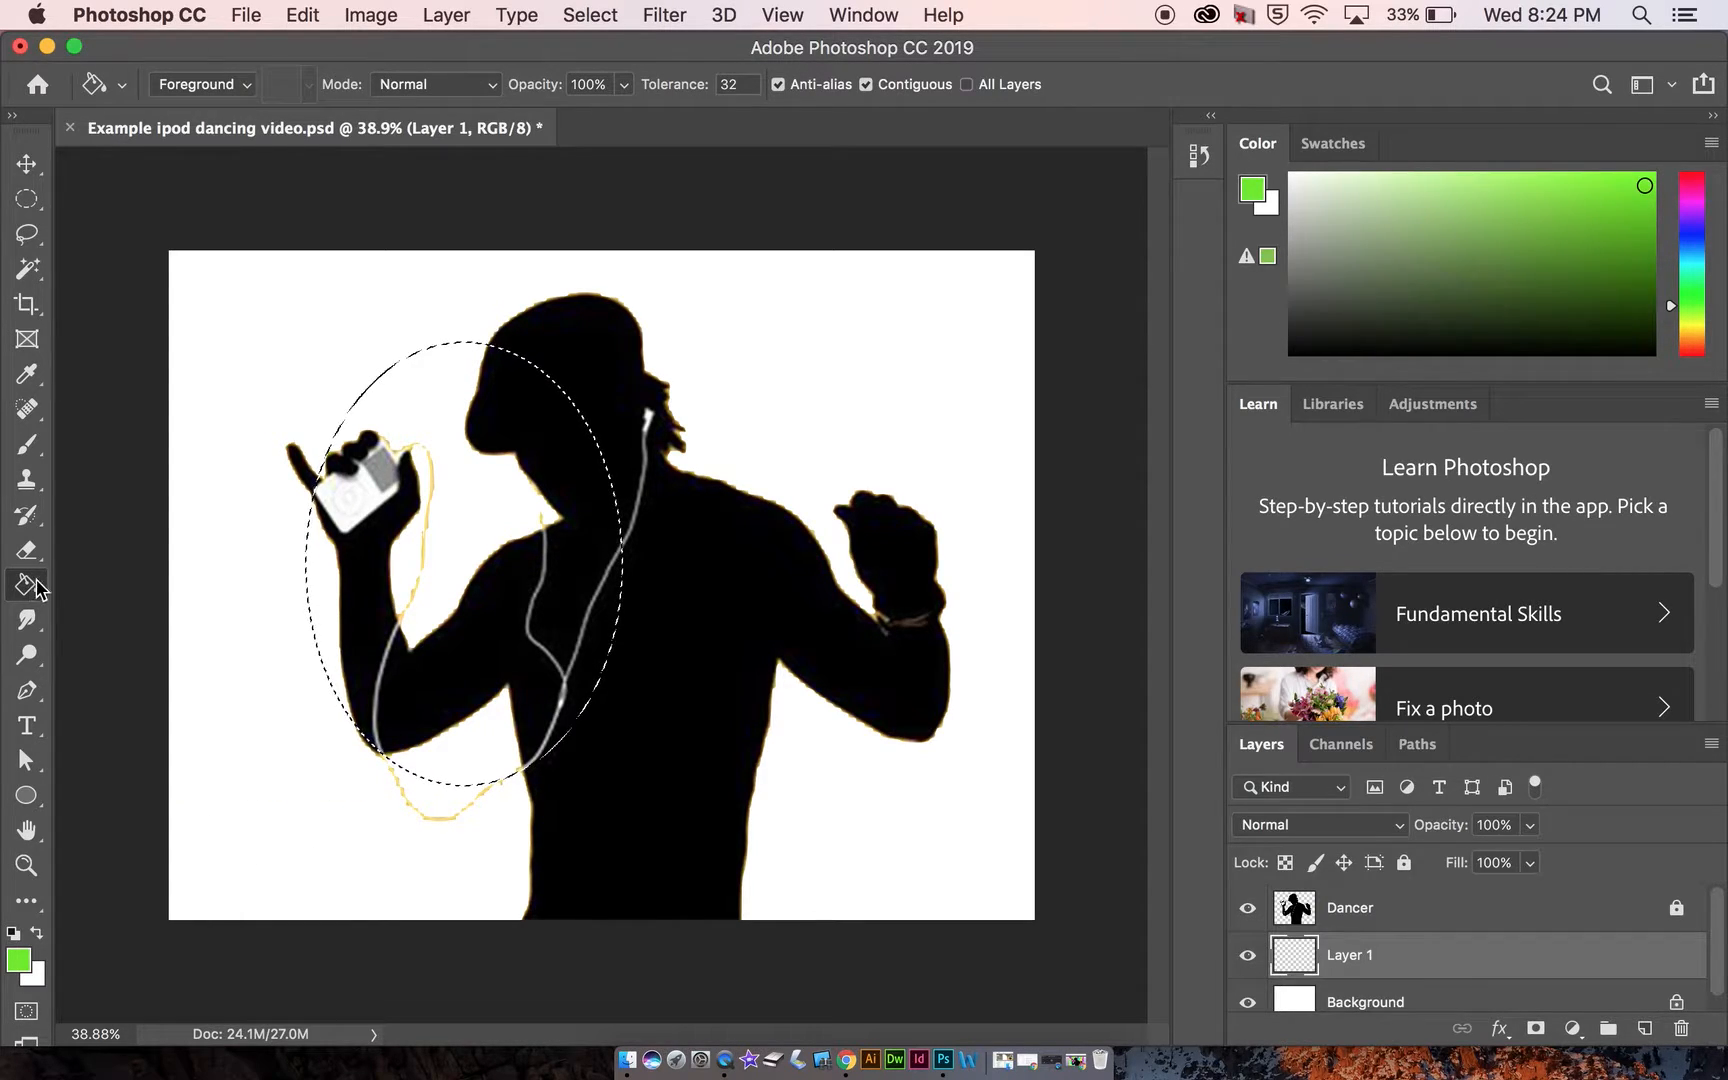
pyautogui.click(1697, 211)
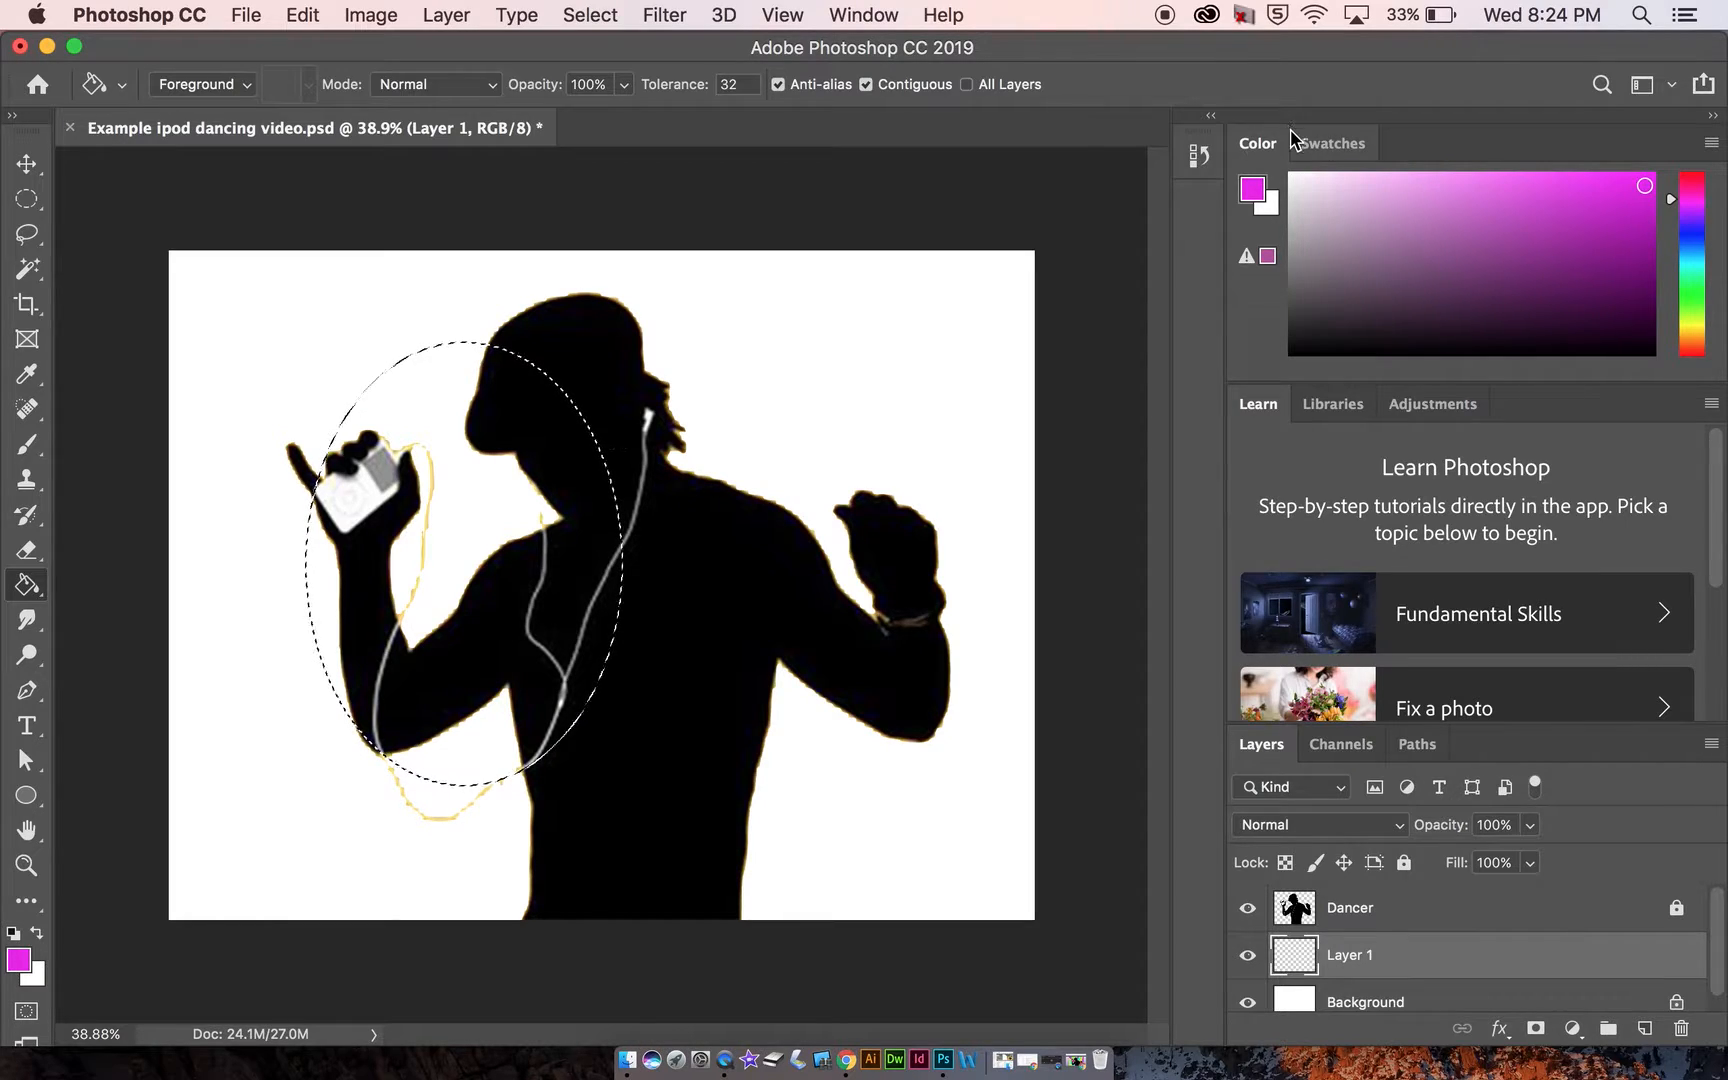
pyautogui.click(458, 526)
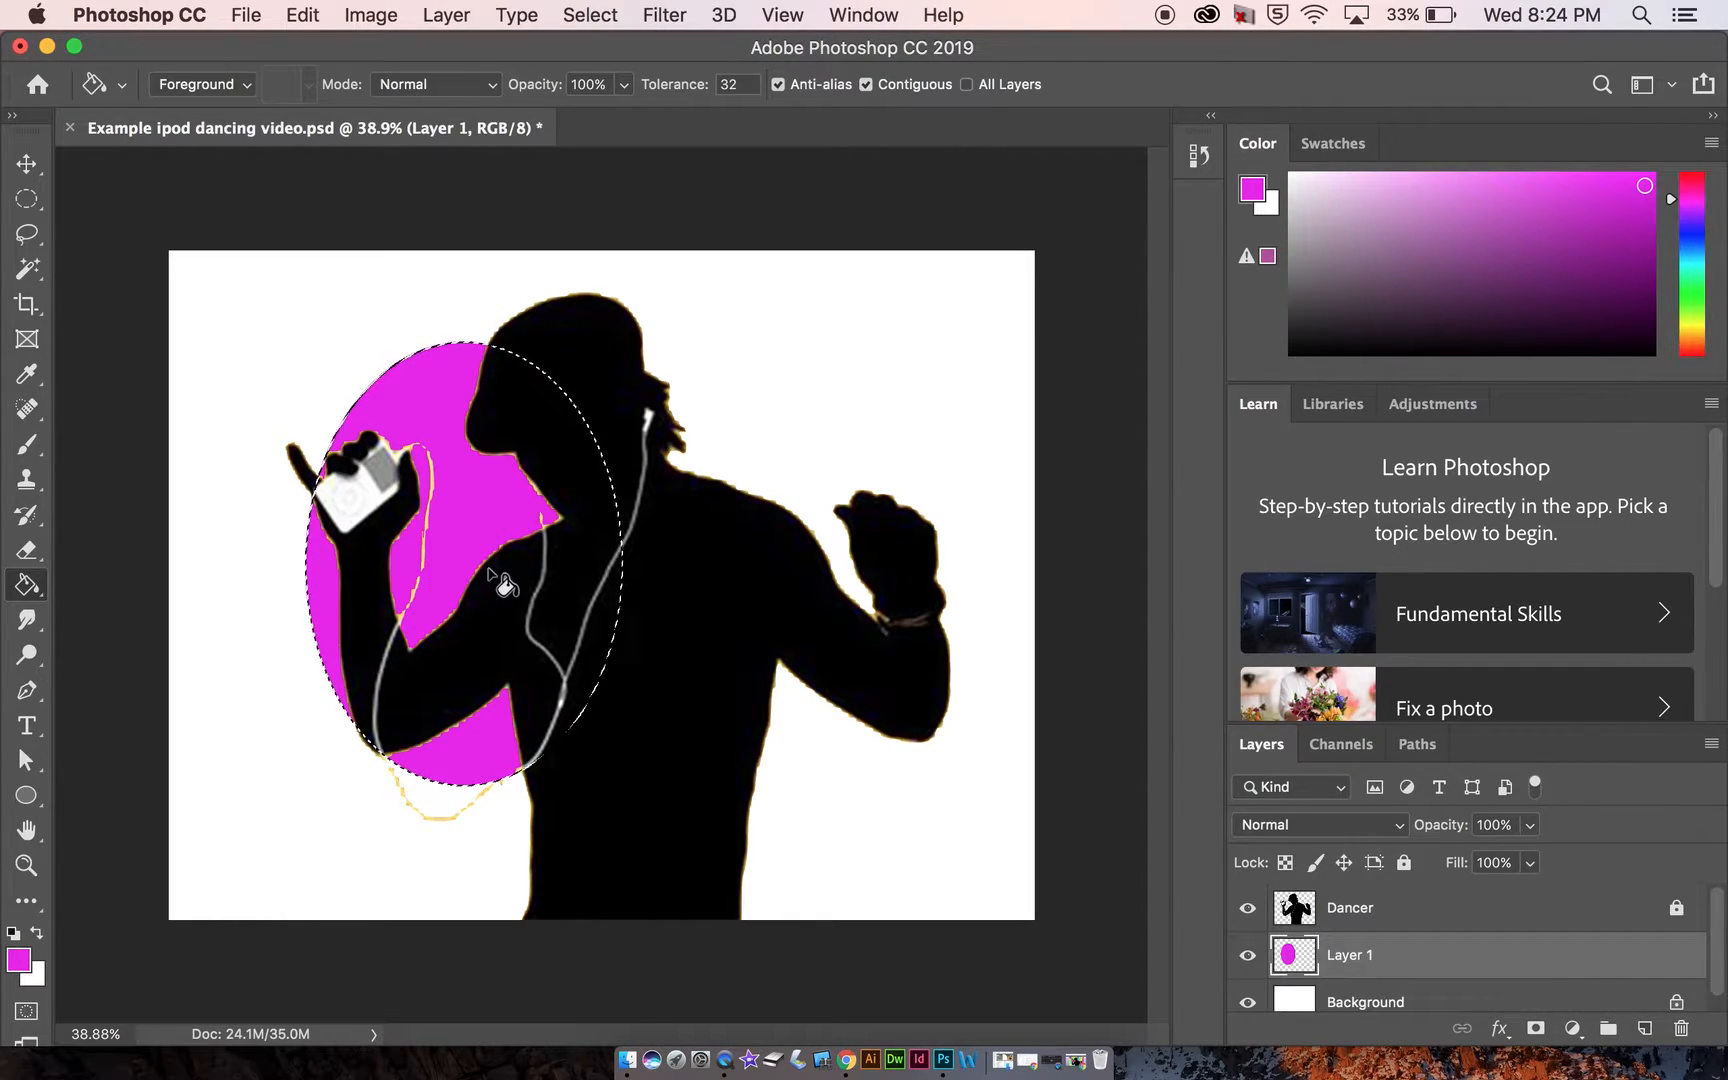
# - Move the magenta ellipse behind the dancer's other raised arm and deselect it
pyautogui.click(26, 166)
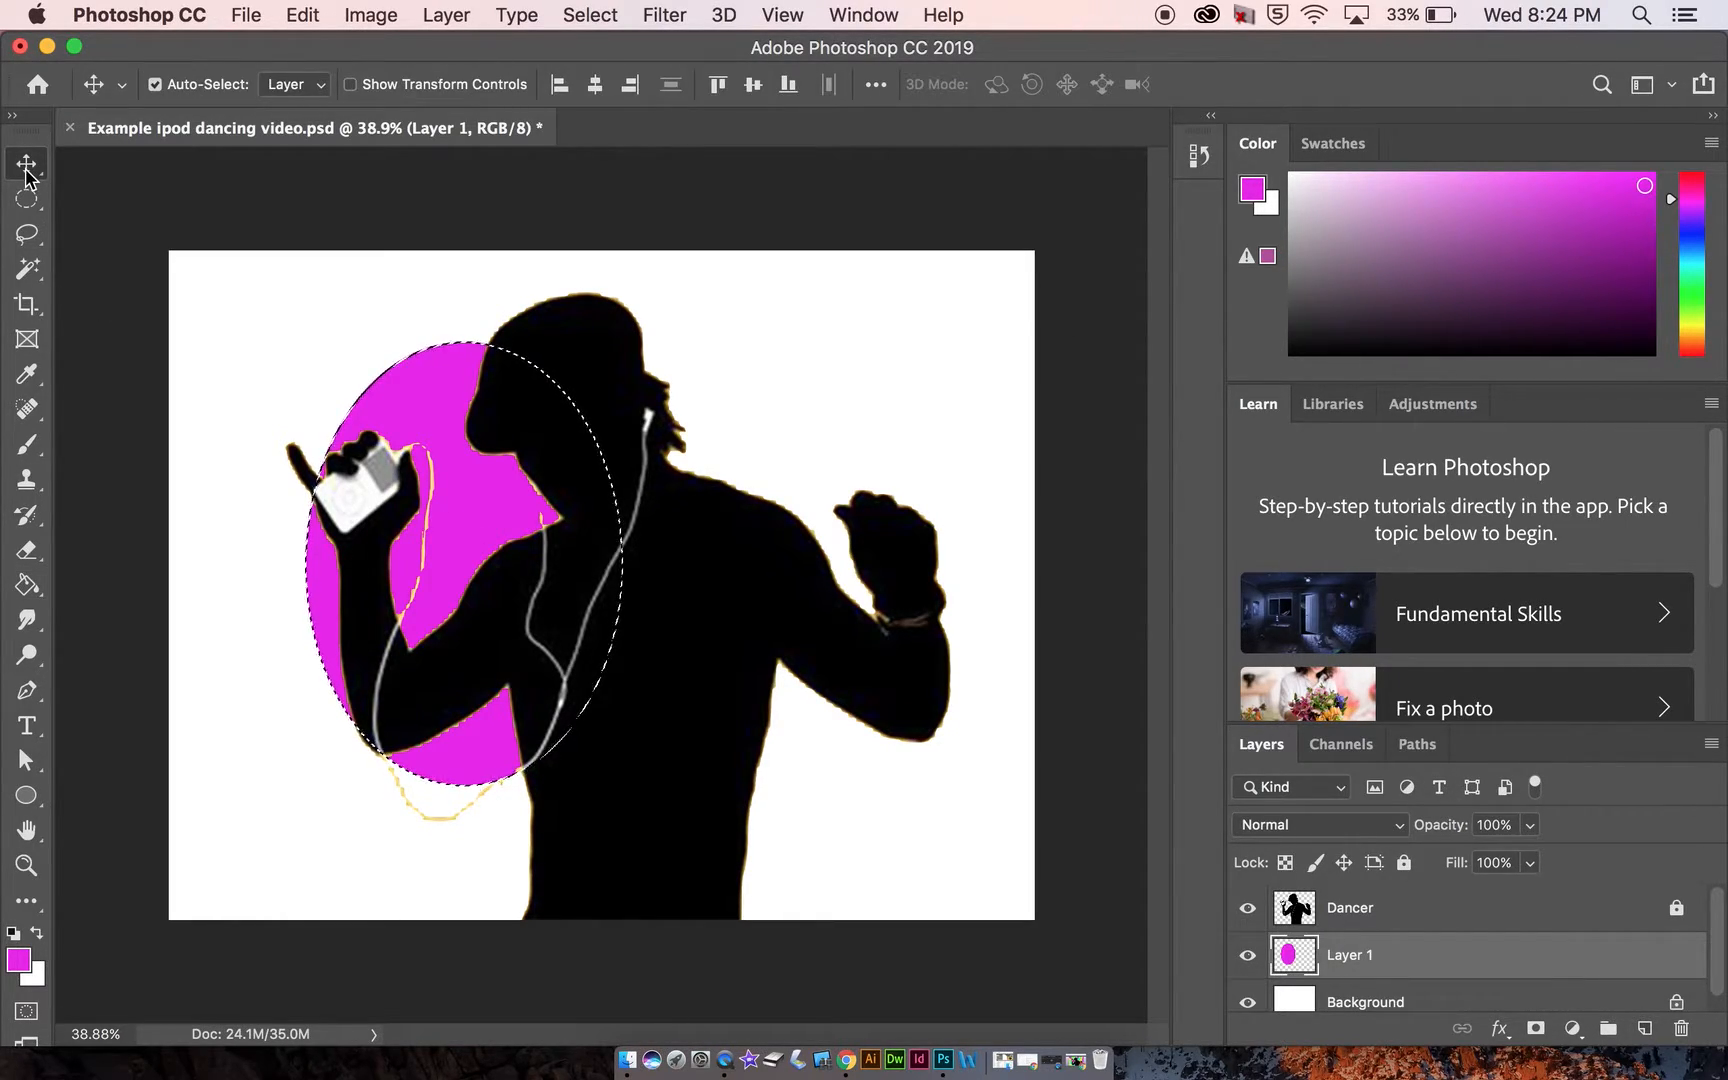
pyautogui.moveTo(477, 522); pyautogui.dragTo(866, 511)
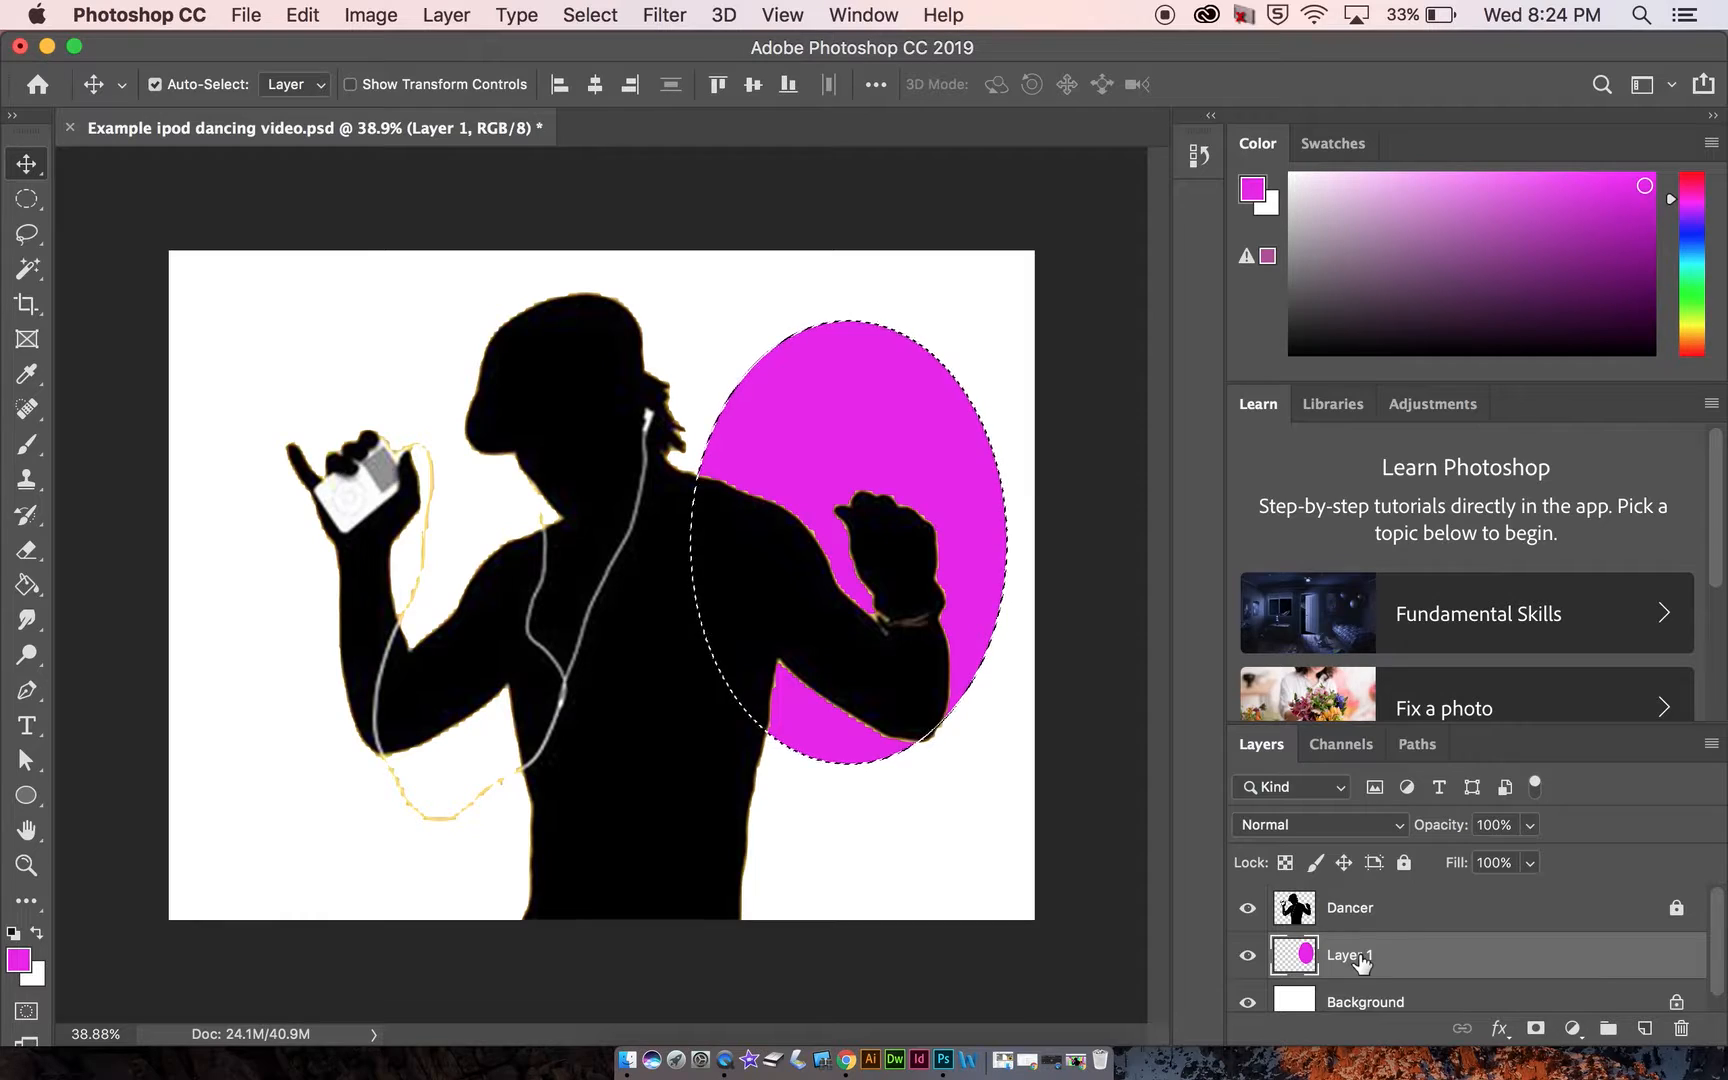
pyautogui.click(590, 14)
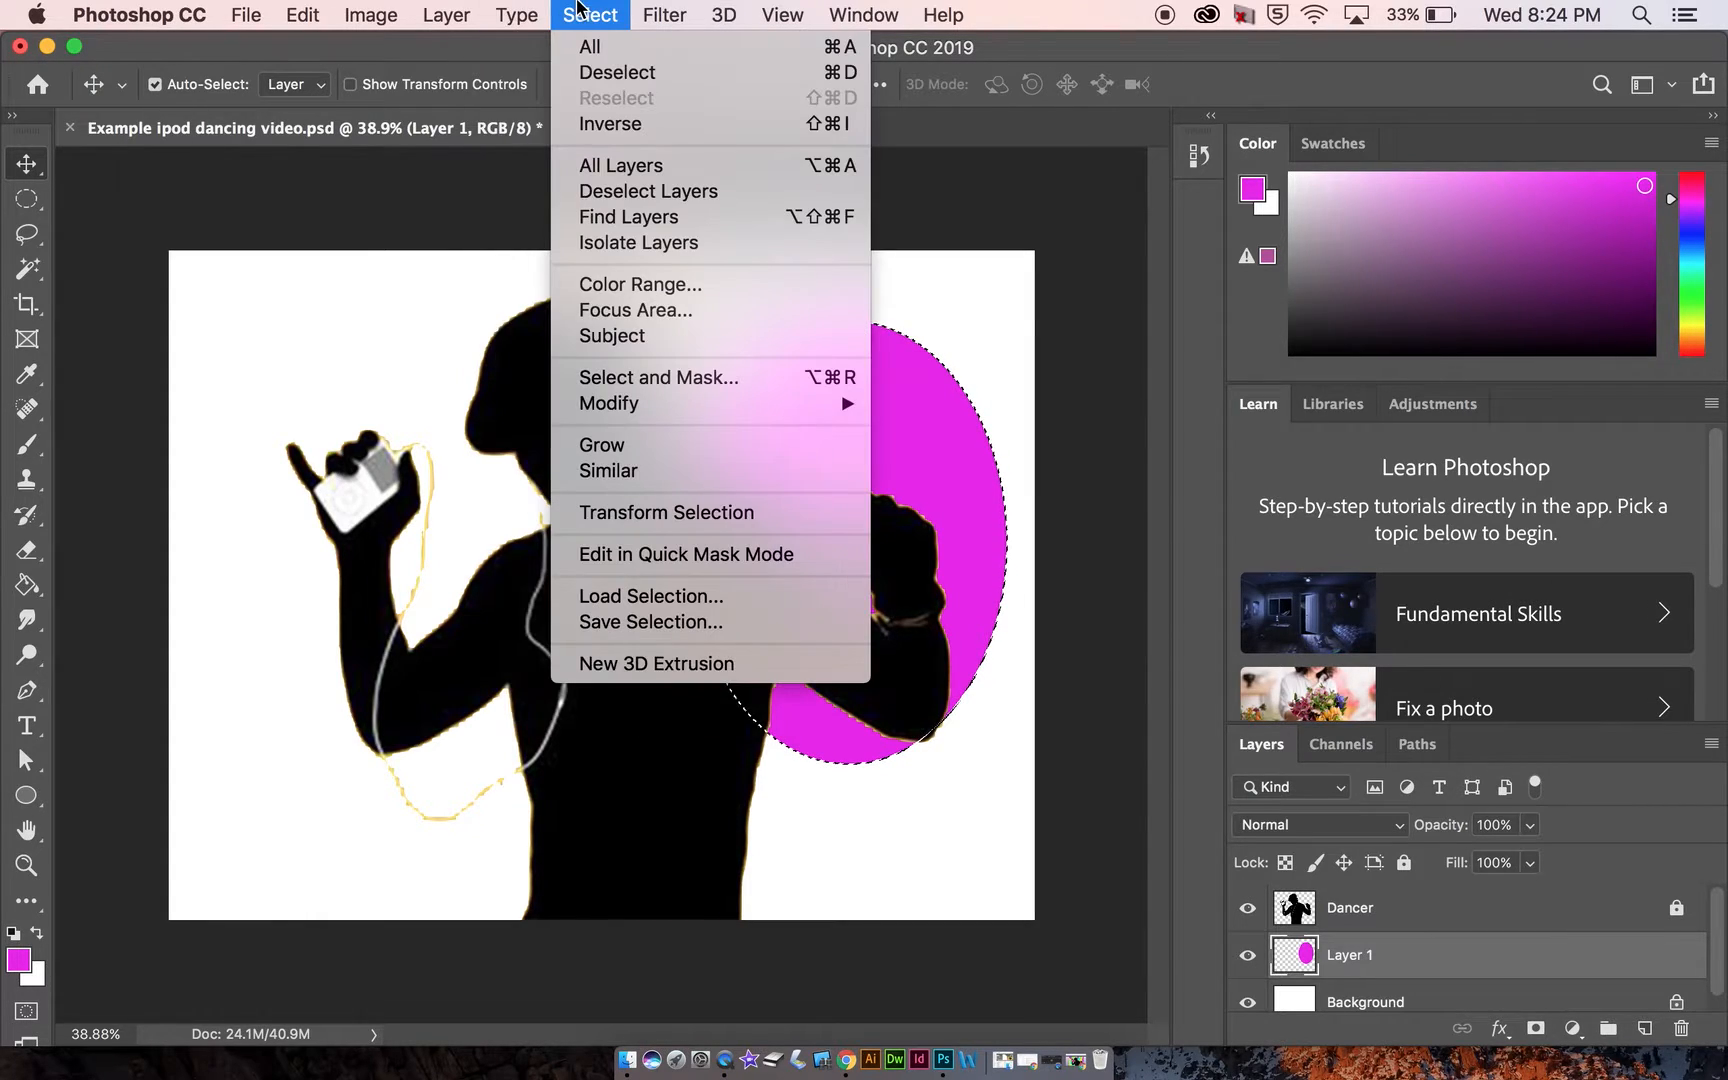
pyautogui.click(598, 66)
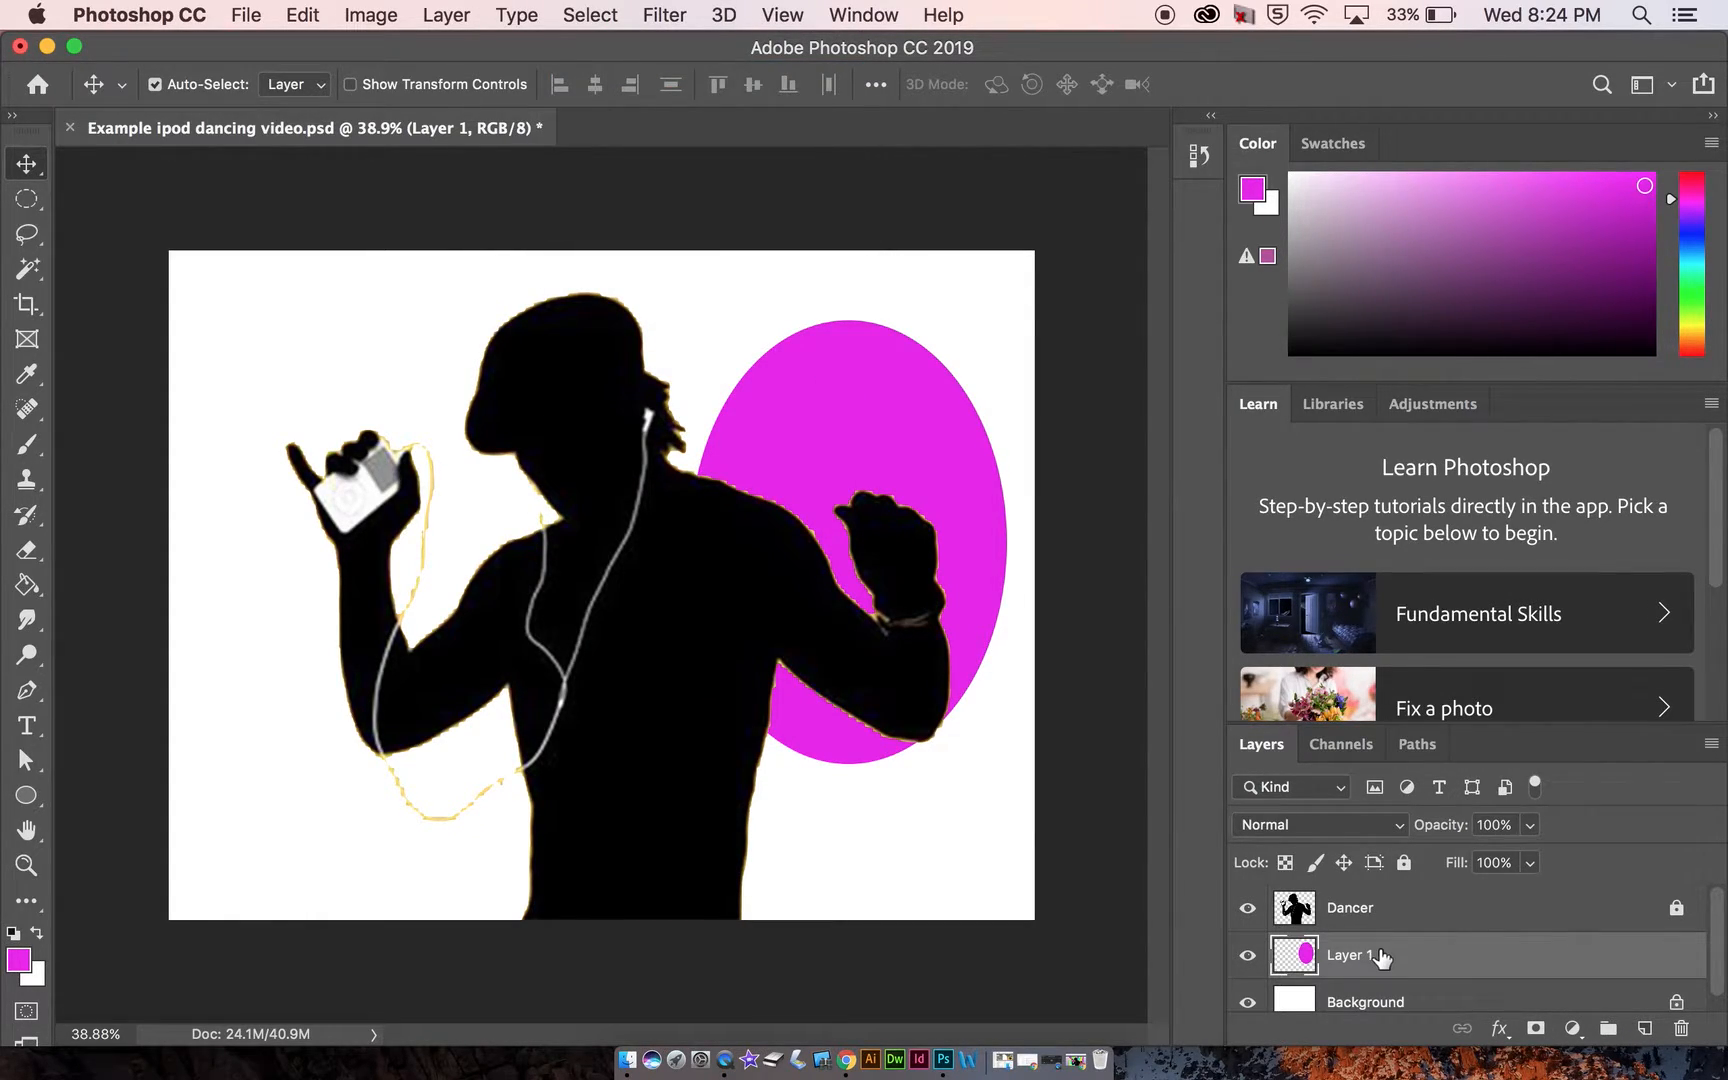
# - Move Layer 1 above the Dancer layer and return it to its place below Dancer
pyautogui.moveTo(1378, 965); pyautogui.dragTo(1376, 915)
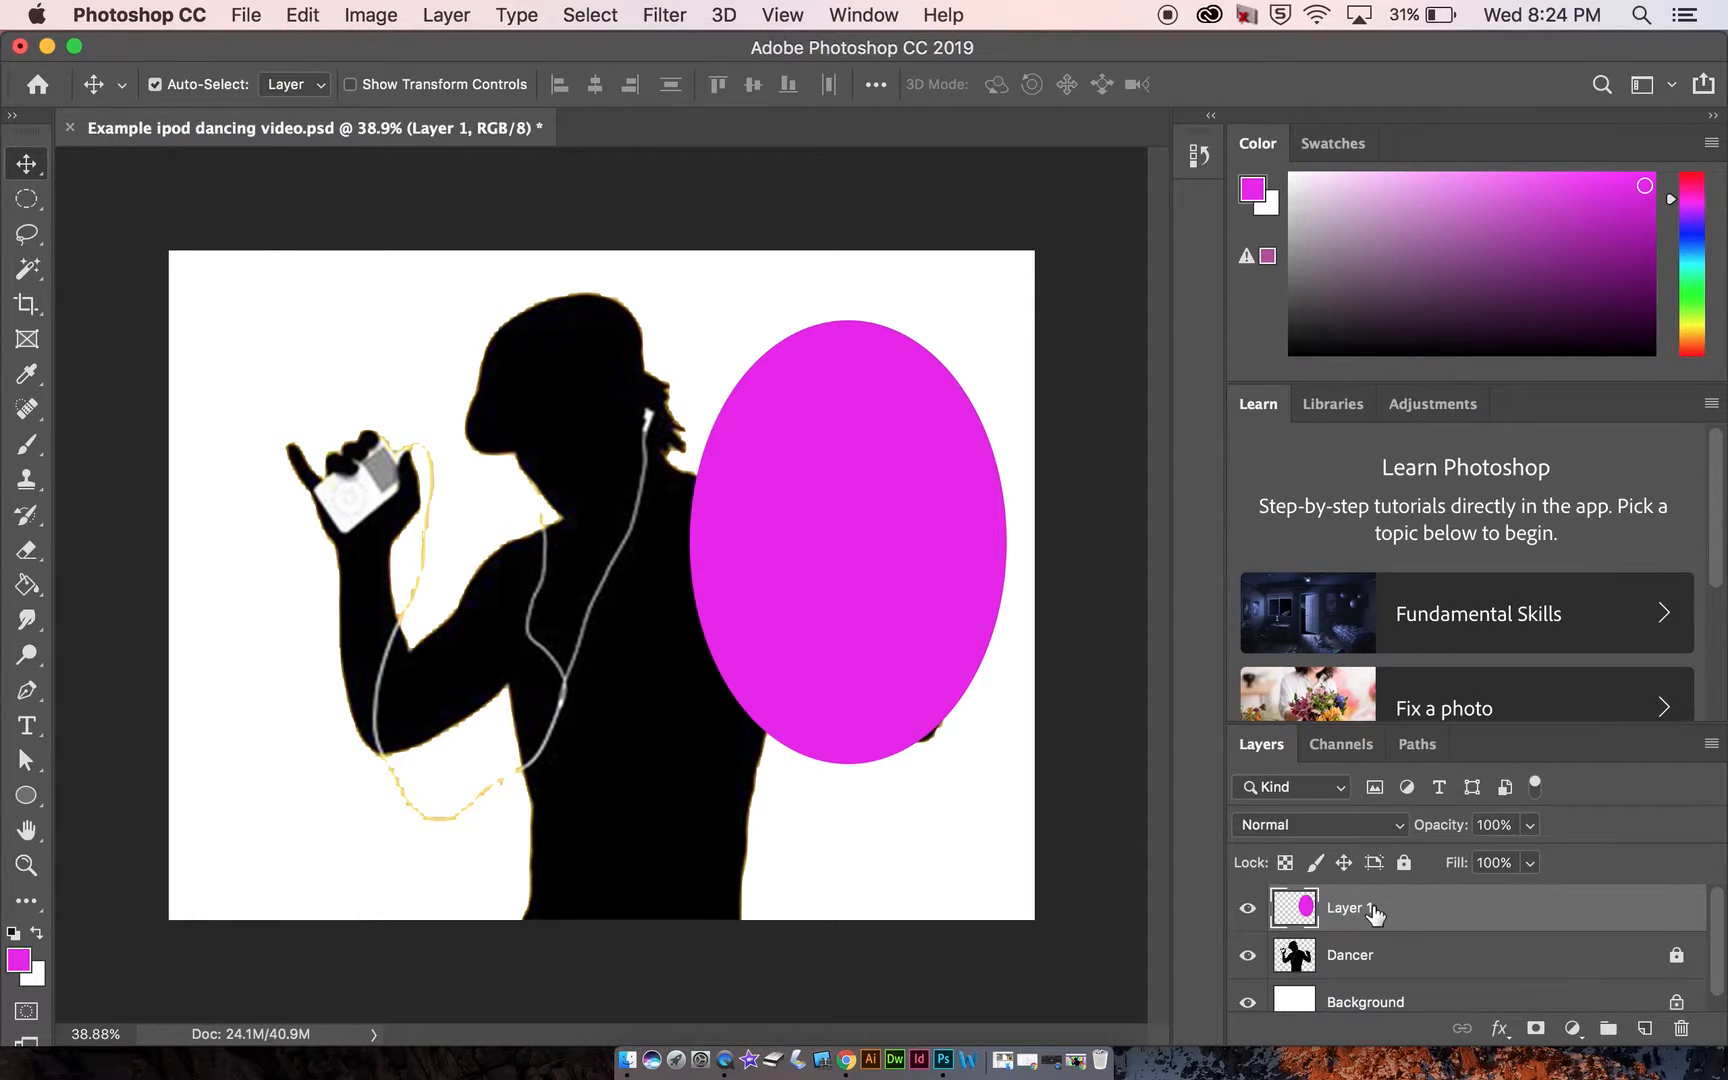
pyautogui.moveTo(1374, 912); pyautogui.dragTo(1371, 972)
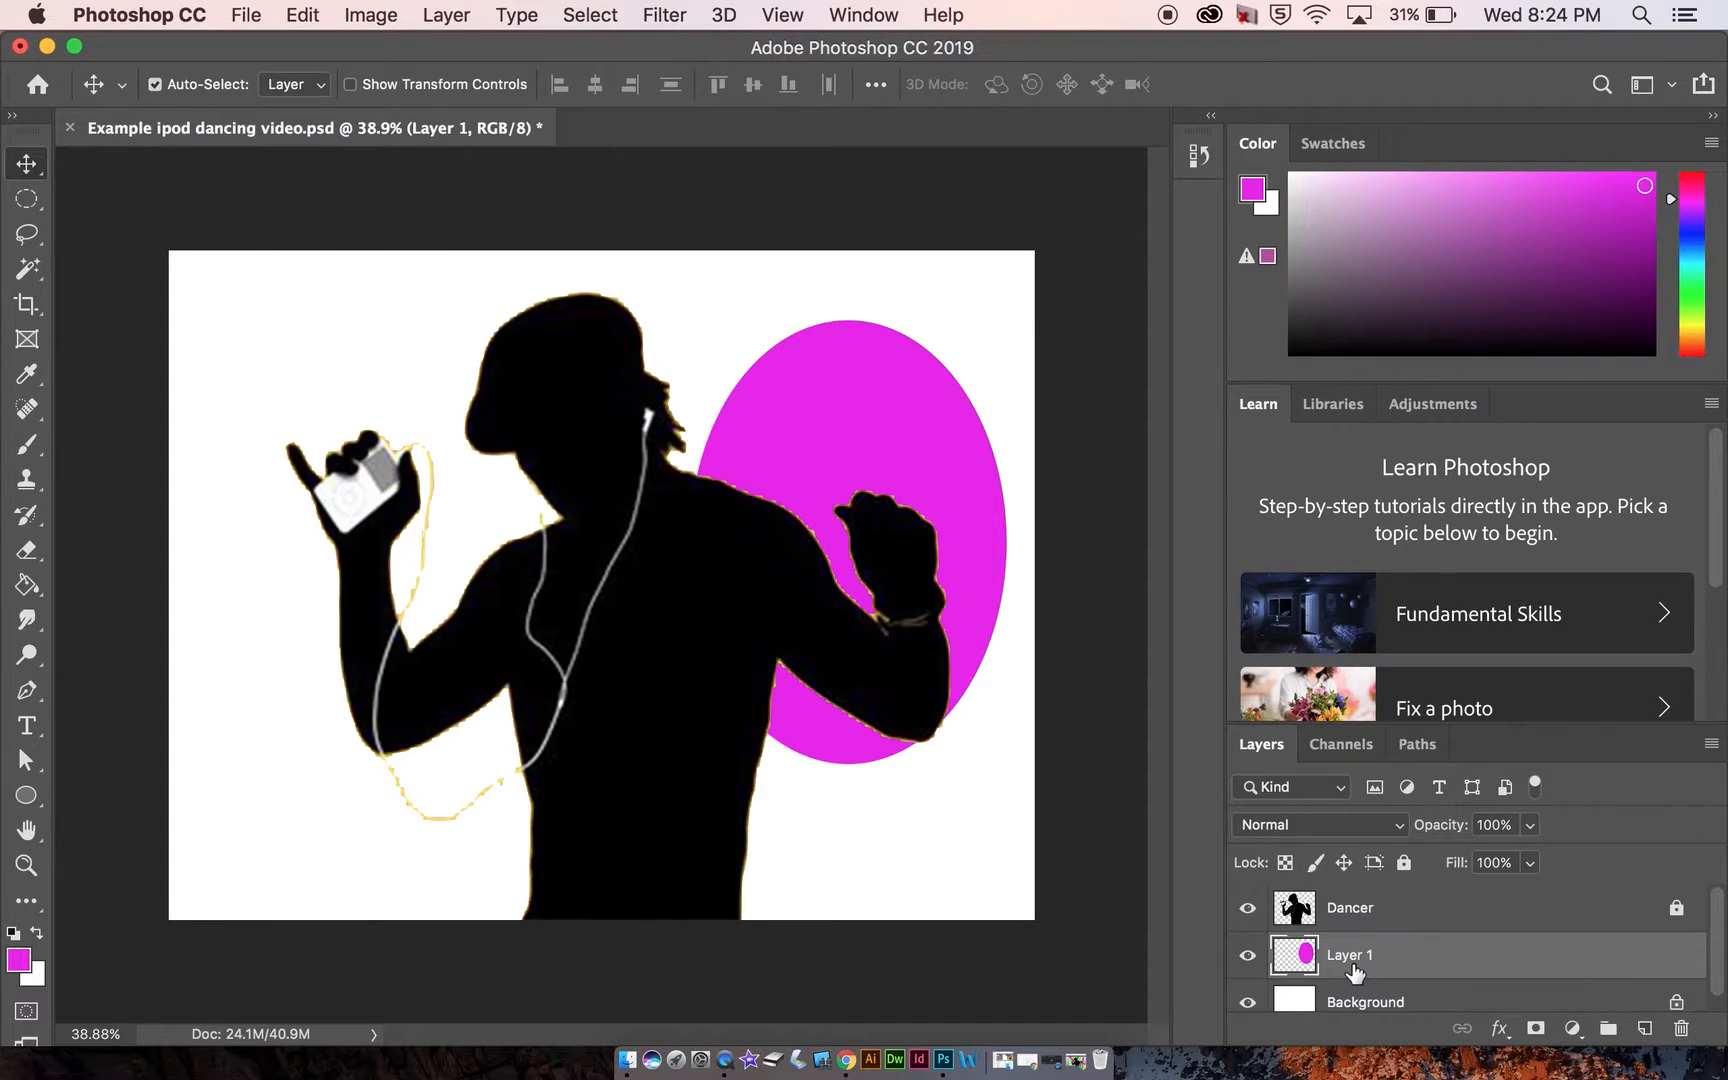
# - Lasso a freeform shape across the dancer's head and torso, fill it with bright green on Layer 1 and deselect
pyautogui.click(27, 233)
pyautogui.moveTo(772, 758)
pyautogui.mouseDown()
pyautogui.moveTo(570, 552)
pyautogui.moveTo(517, 374)
pyautogui.moveTo(521, 345)
pyautogui.moveTo(563, 353)
pyautogui.moveTo(587, 245)
pyautogui.moveTo(648, 265)
pyautogui.moveTo(710, 353)
pyautogui.moveTo(786, 290)
pyautogui.moveTo(774, 444)
pyautogui.moveTo(825, 490)
pyautogui.moveTo(837, 595)
pyautogui.moveTo(780, 770)
pyautogui.mouseUp()
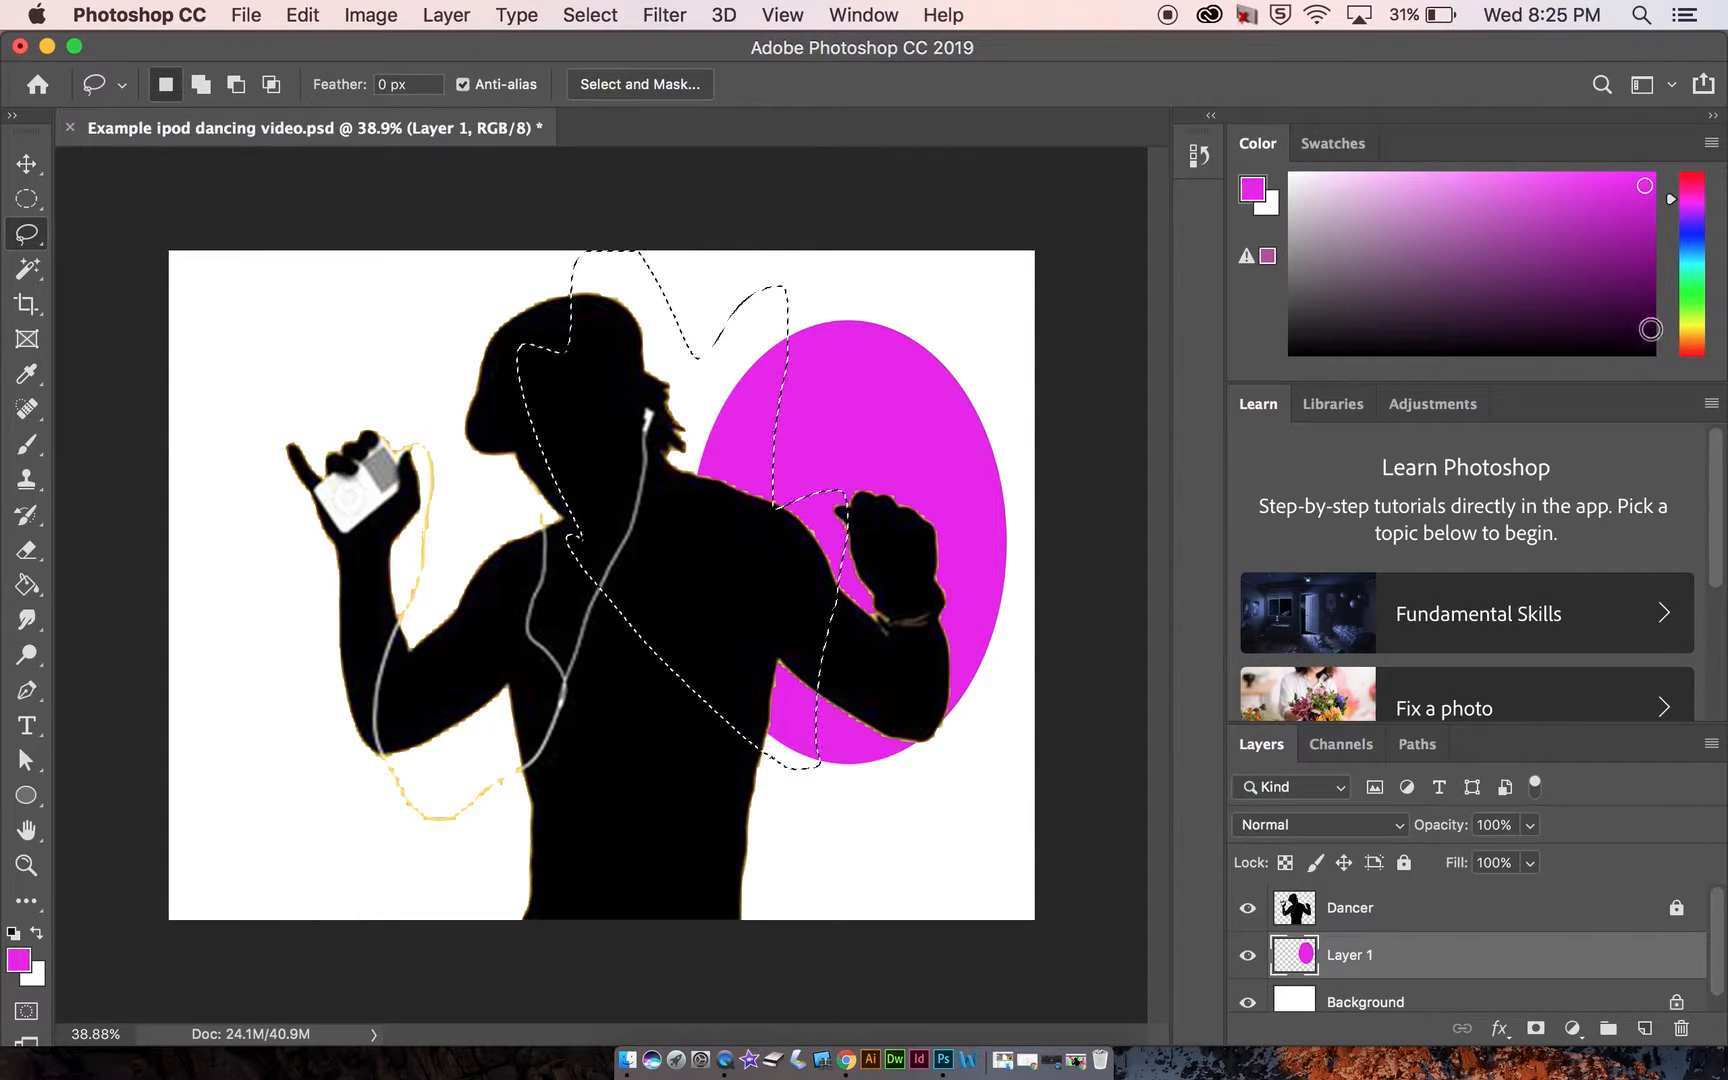
pyautogui.click(1700, 312)
pyautogui.moveTo(1700, 312)
pyautogui.mouseDown()
pyautogui.moveTo(1700, 335)
pyautogui.moveTo(1700, 304)
pyautogui.mouseUp()
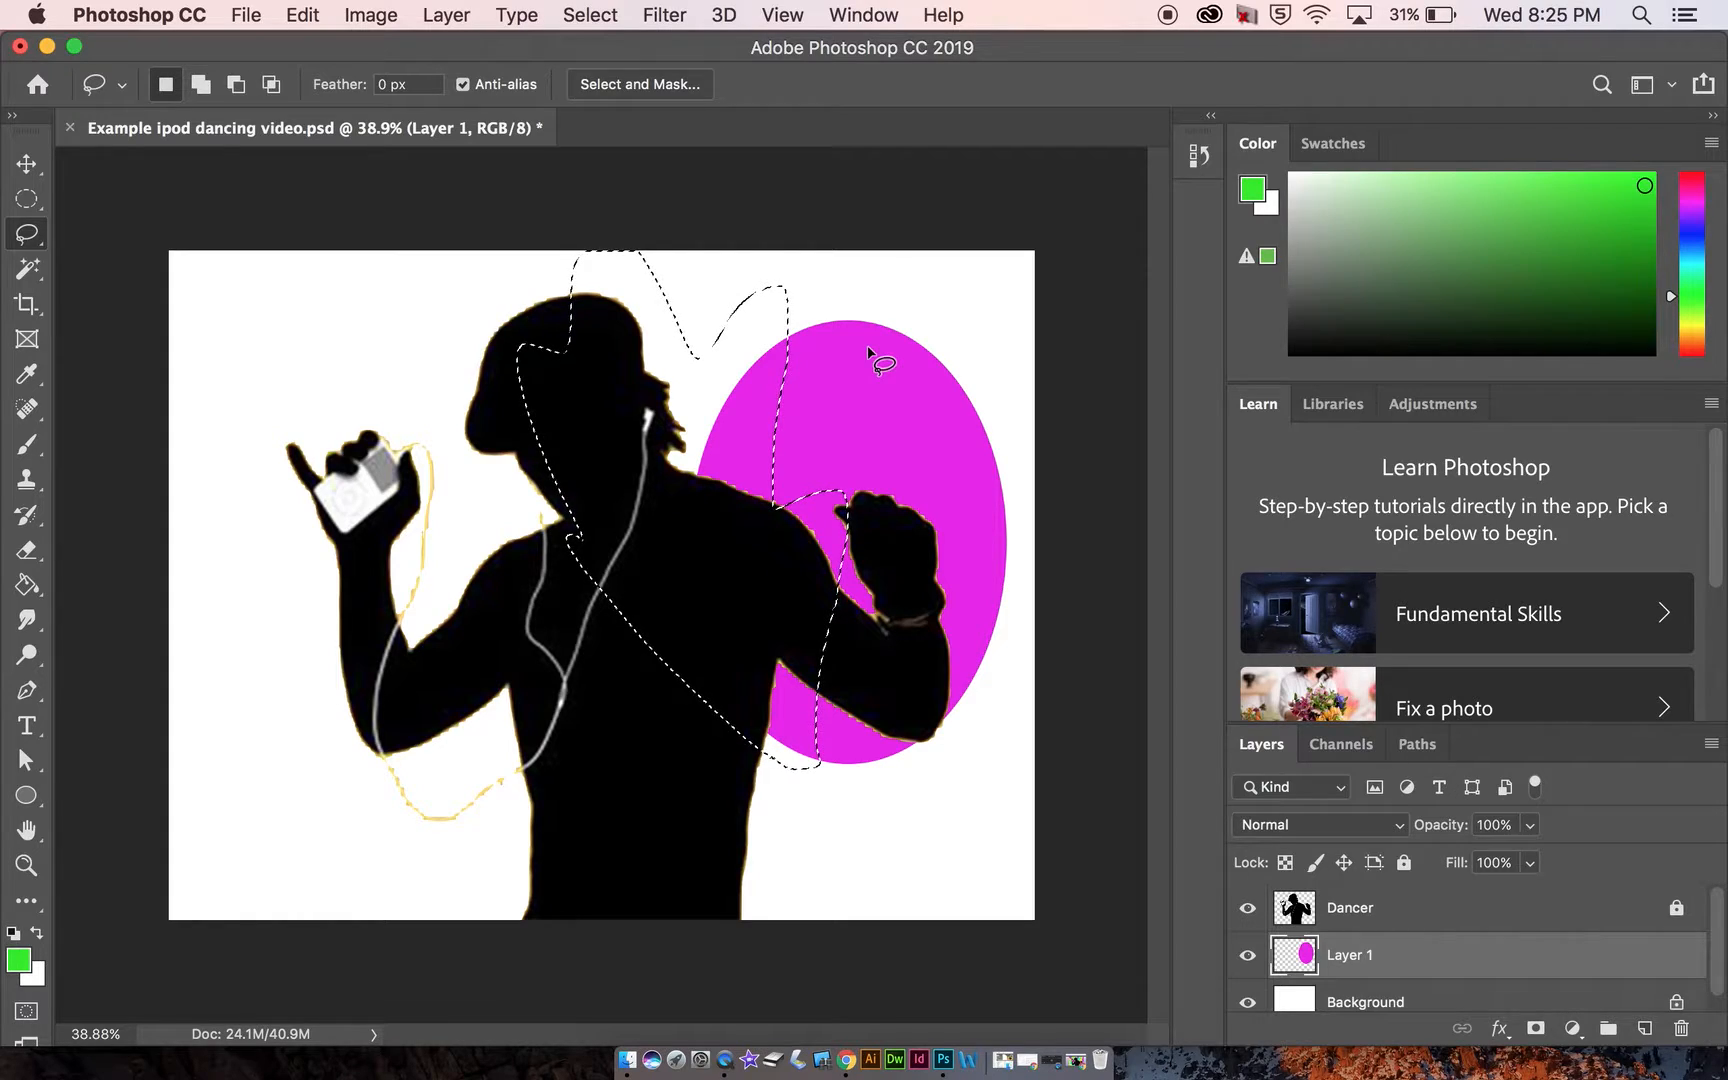
pyautogui.press('g')
pyautogui.click(698, 373)
pyautogui.click(770, 430)
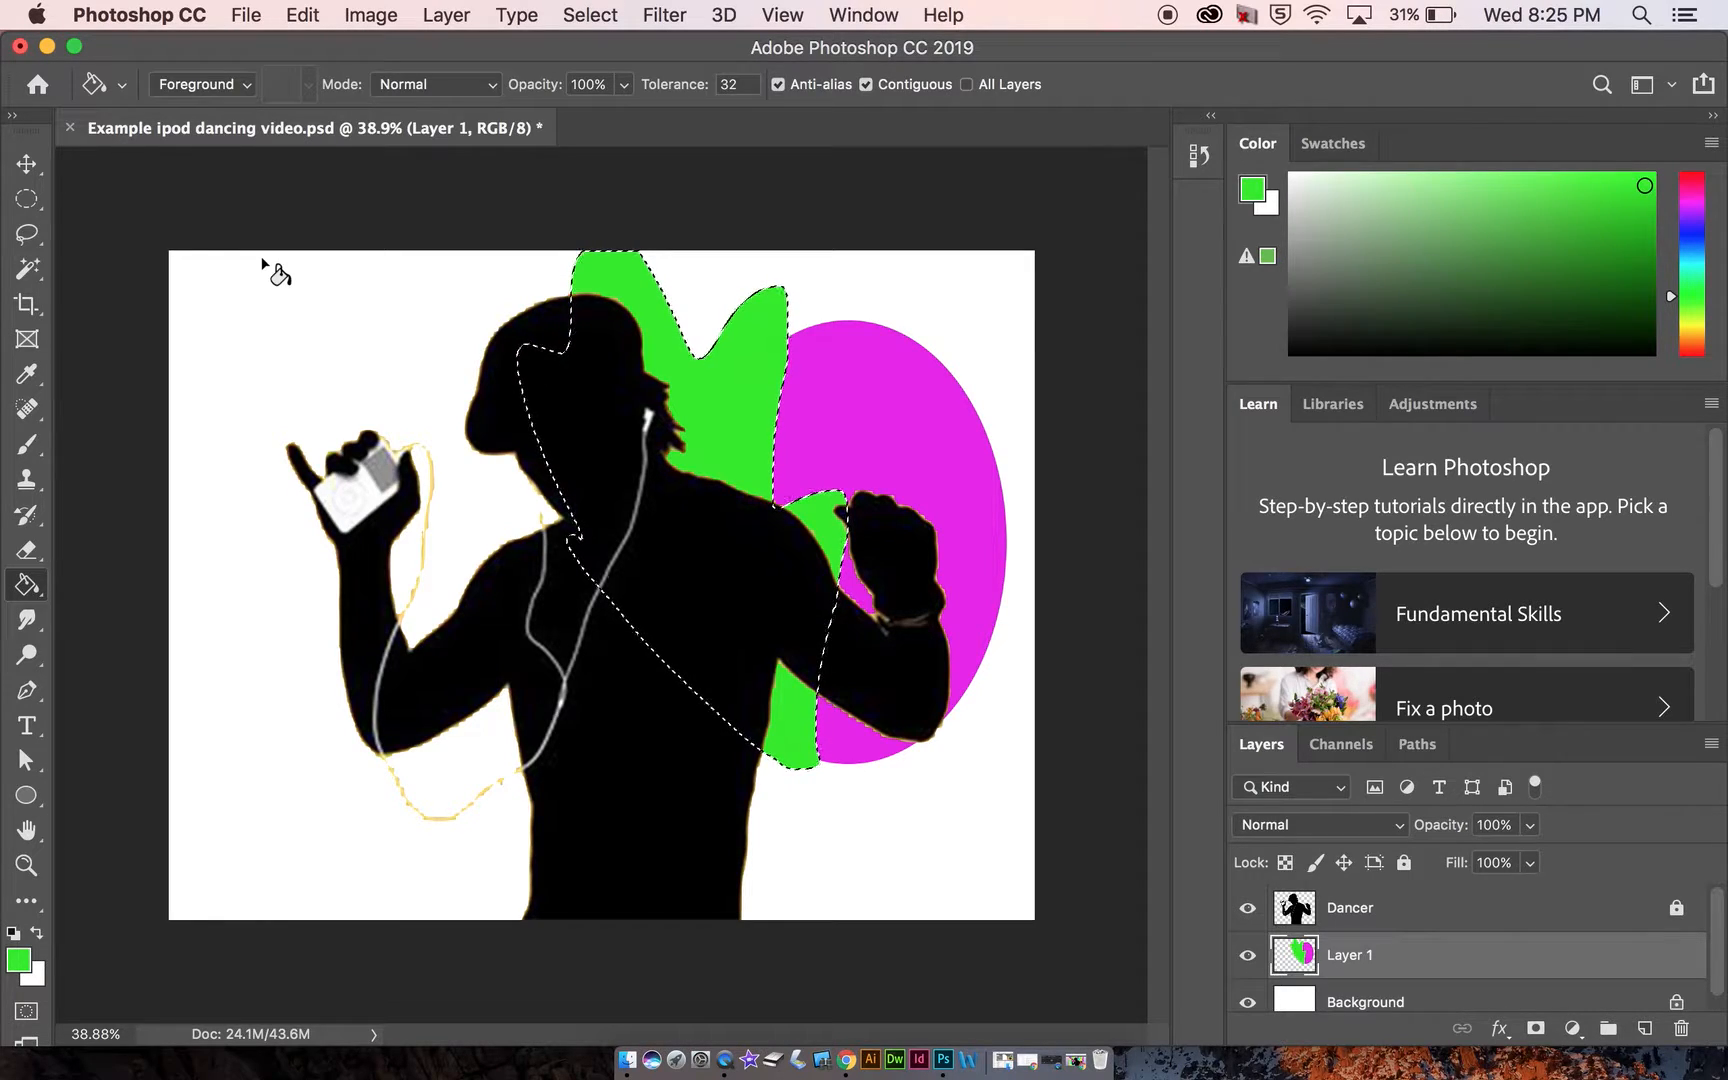
pyautogui.press('super+d')
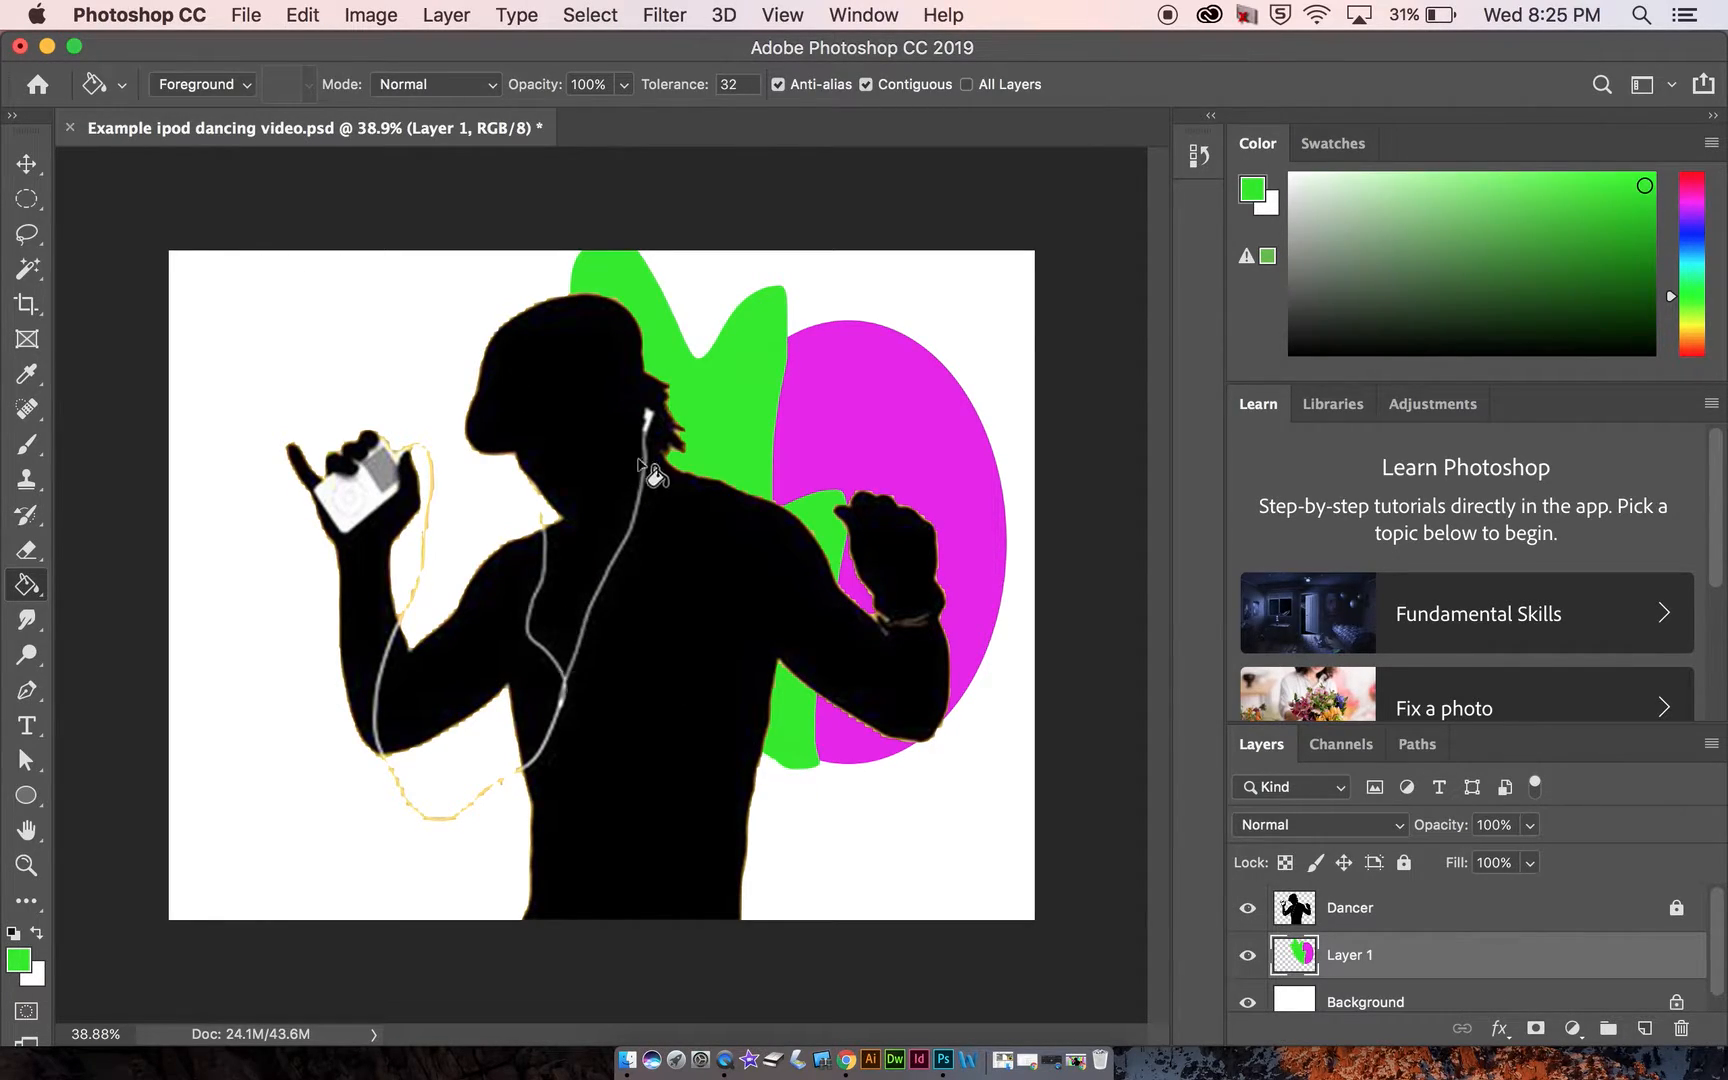
# - Save the edited artwork to its existing Photoshop file
pyautogui.click(27, 165)
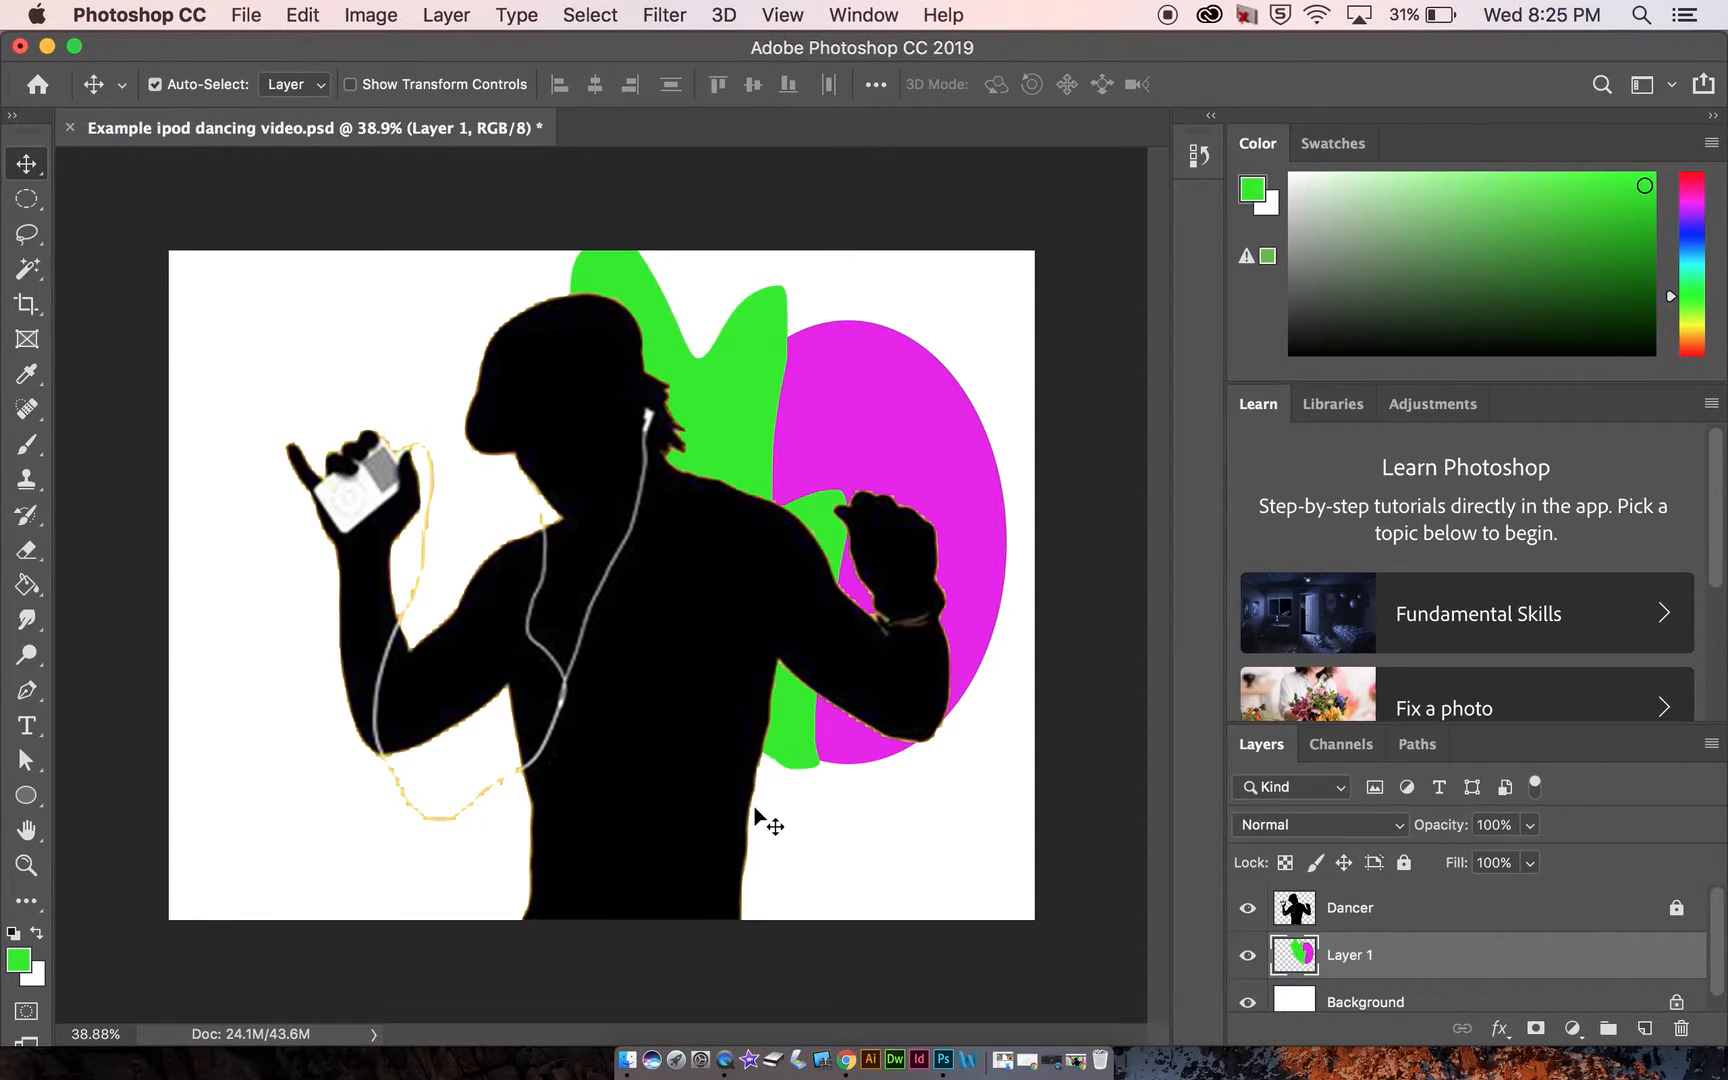
pyautogui.click(262, 15)
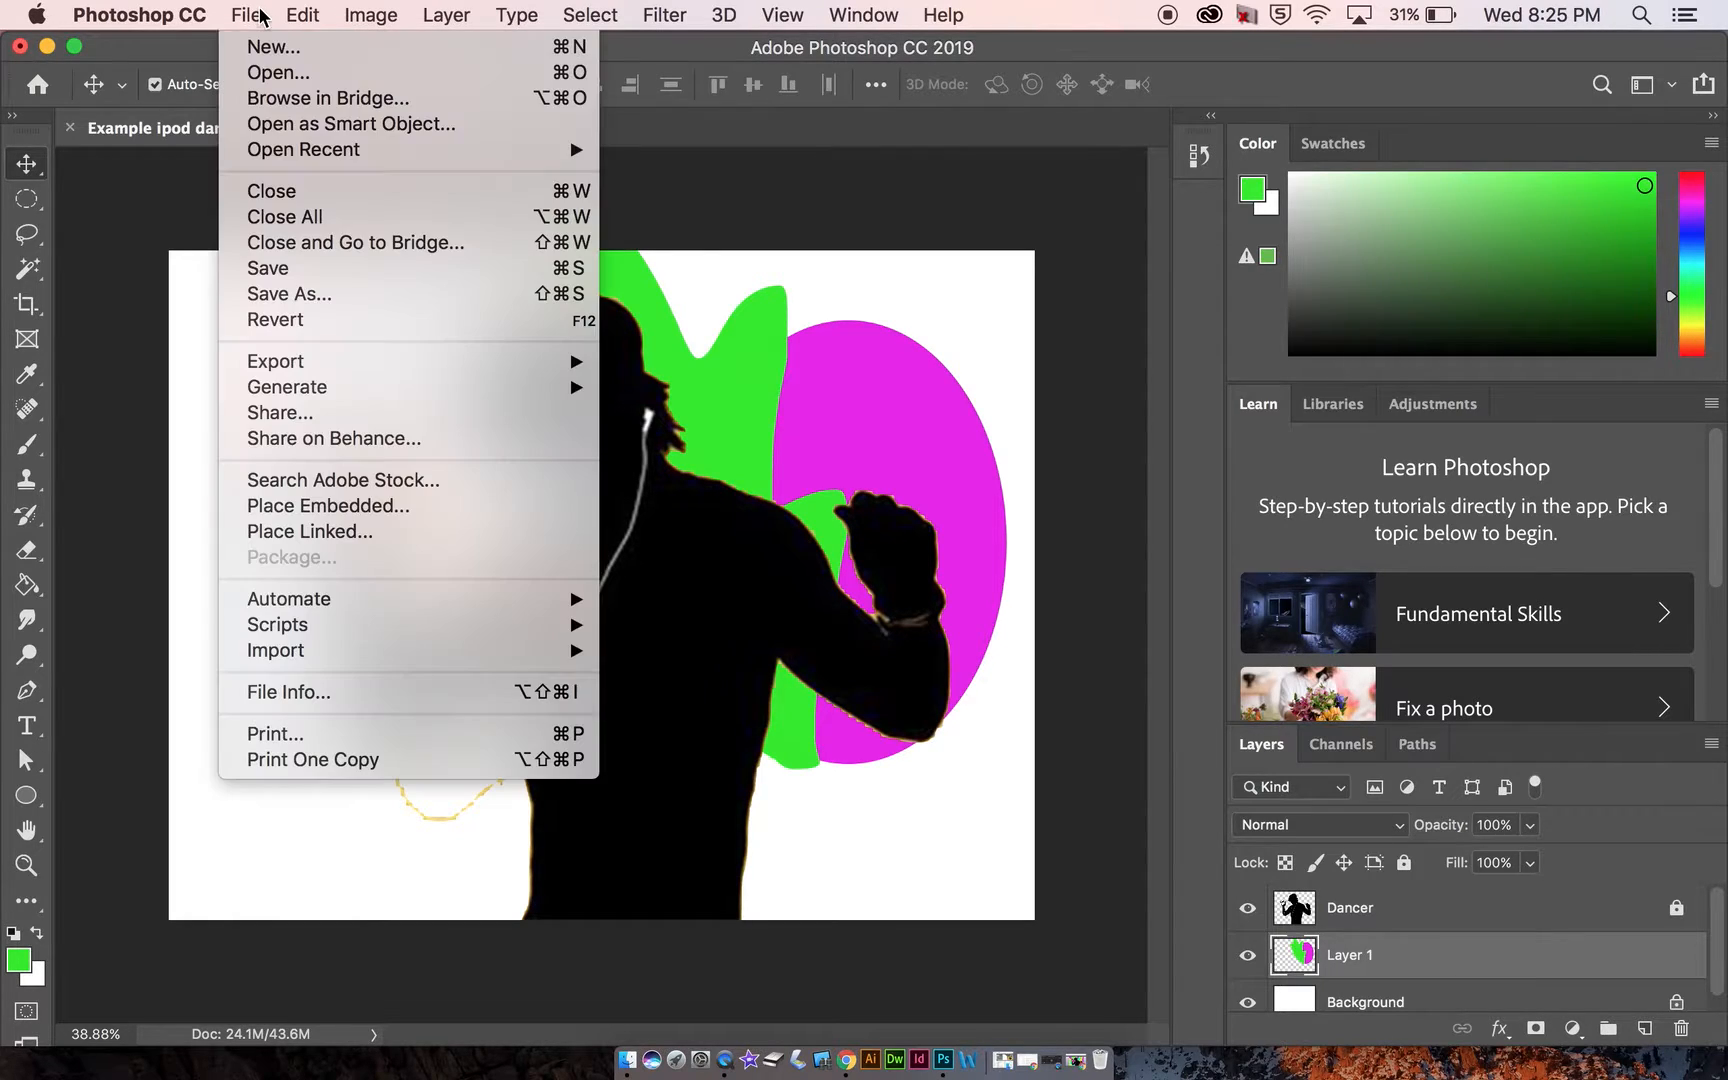
pyautogui.click(332, 268)
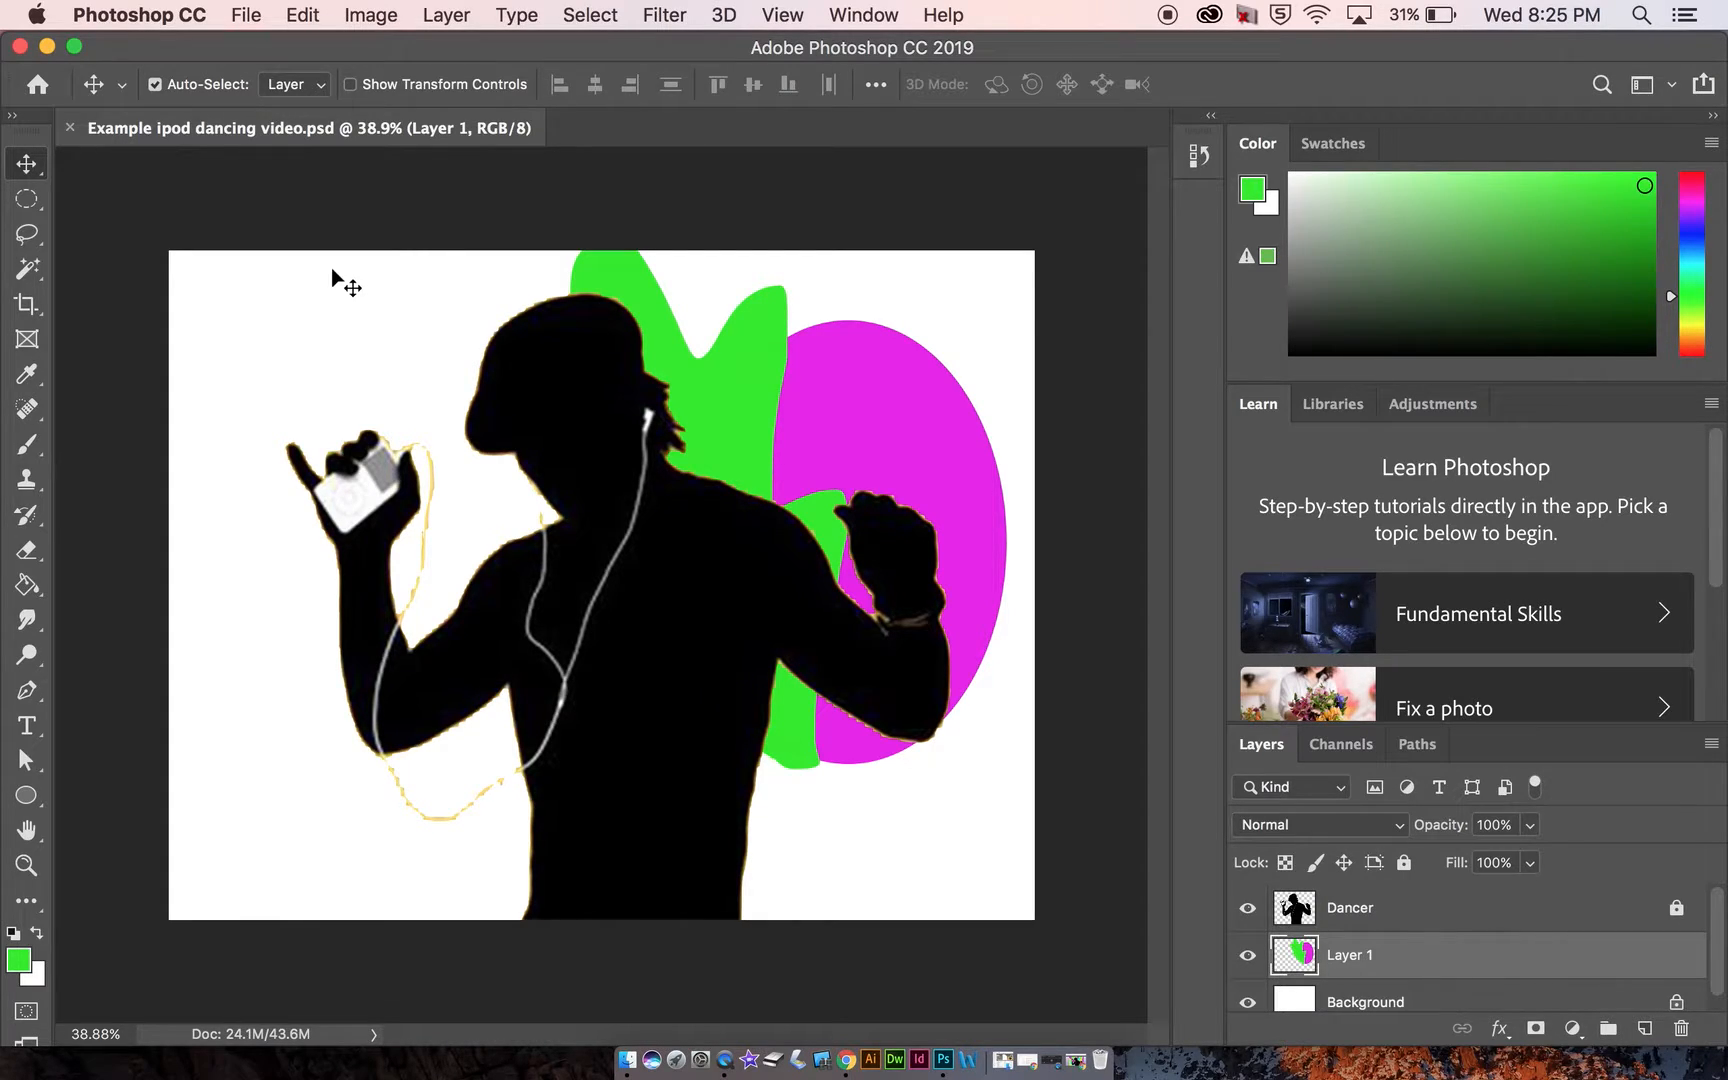
# - Save the artwork under a new file name, the author's name plus _ipoddancer, on the Desktop in Photoshop format with Maximize Compatibility on
pyautogui.click(246, 15)
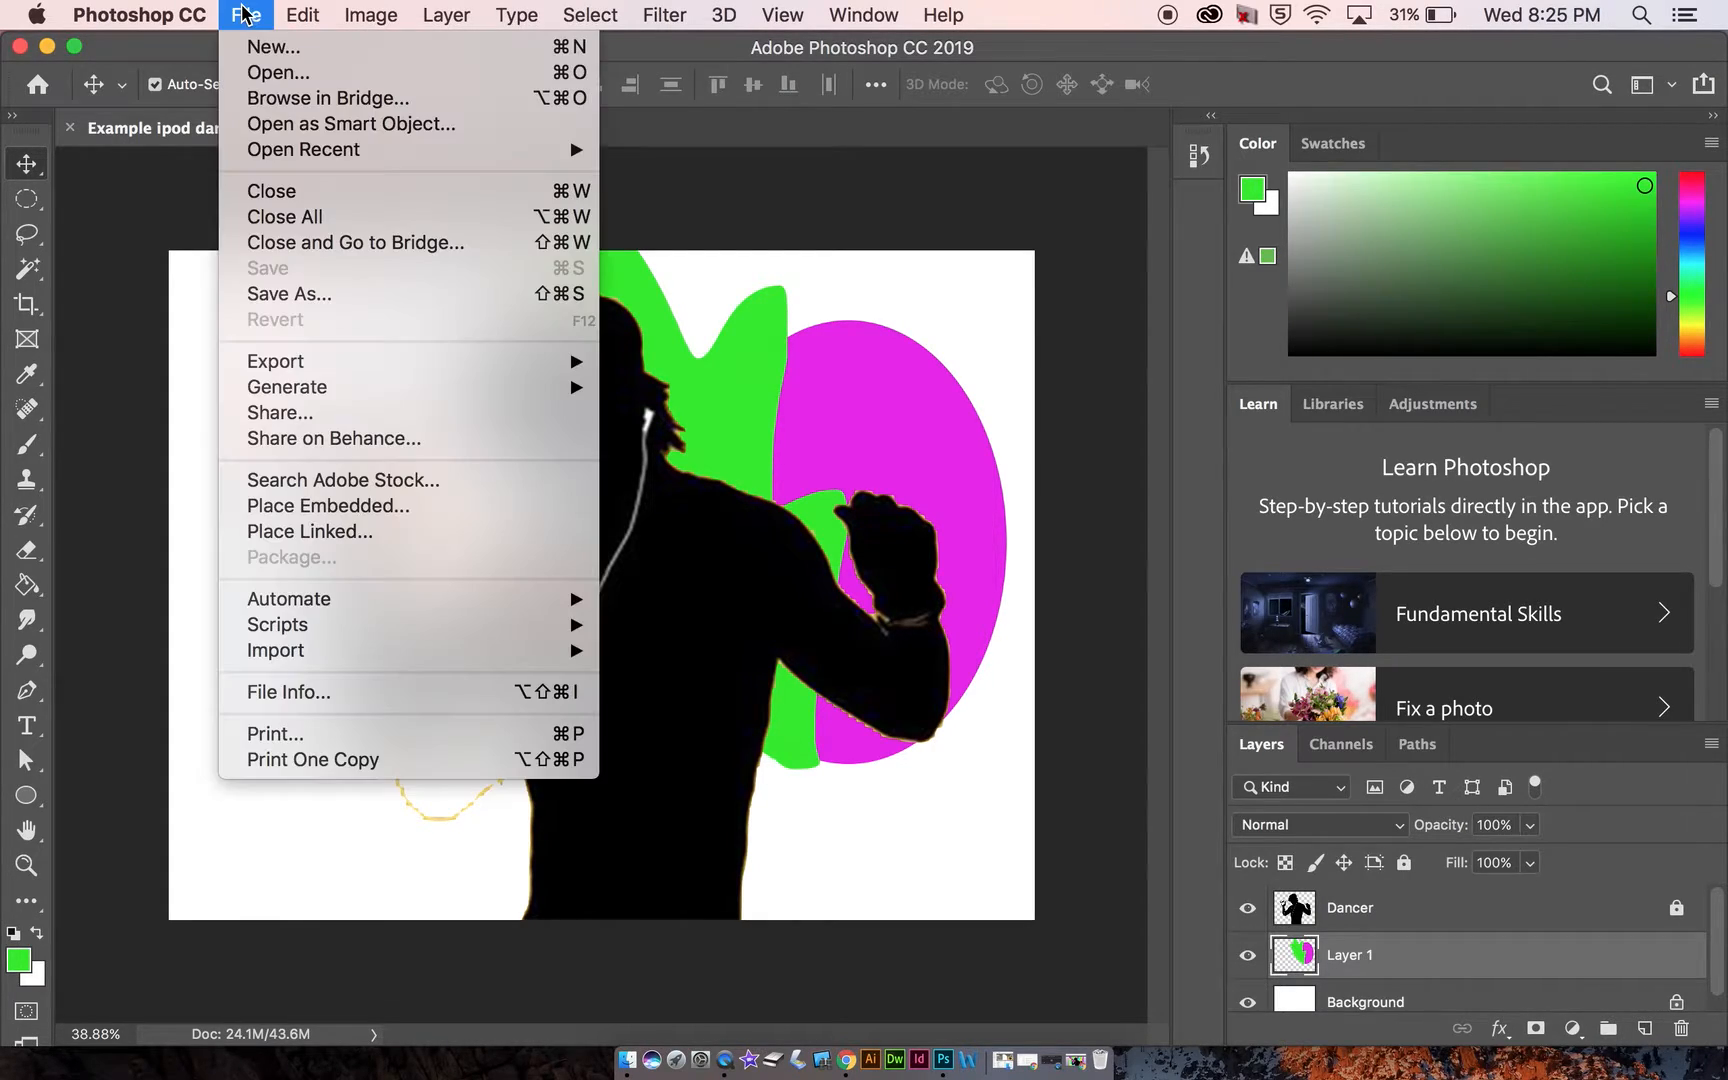
pyautogui.click(335, 293)
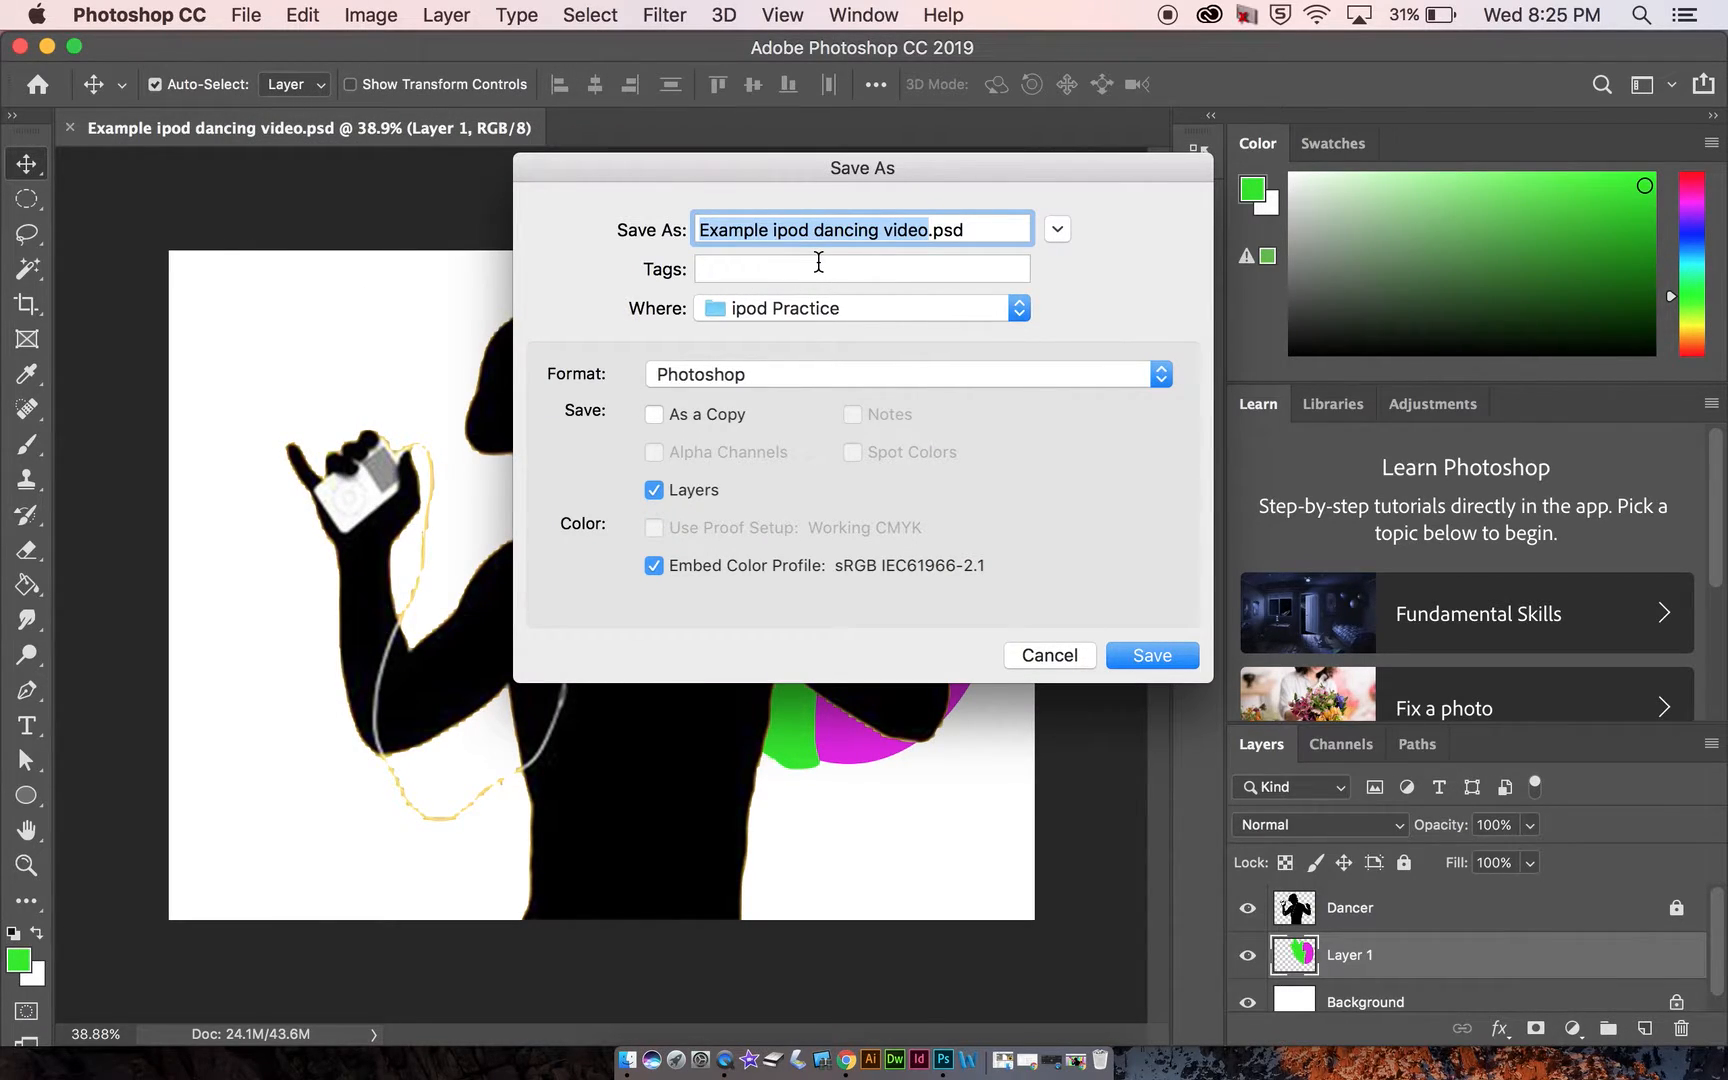
pyautogui.write('M')
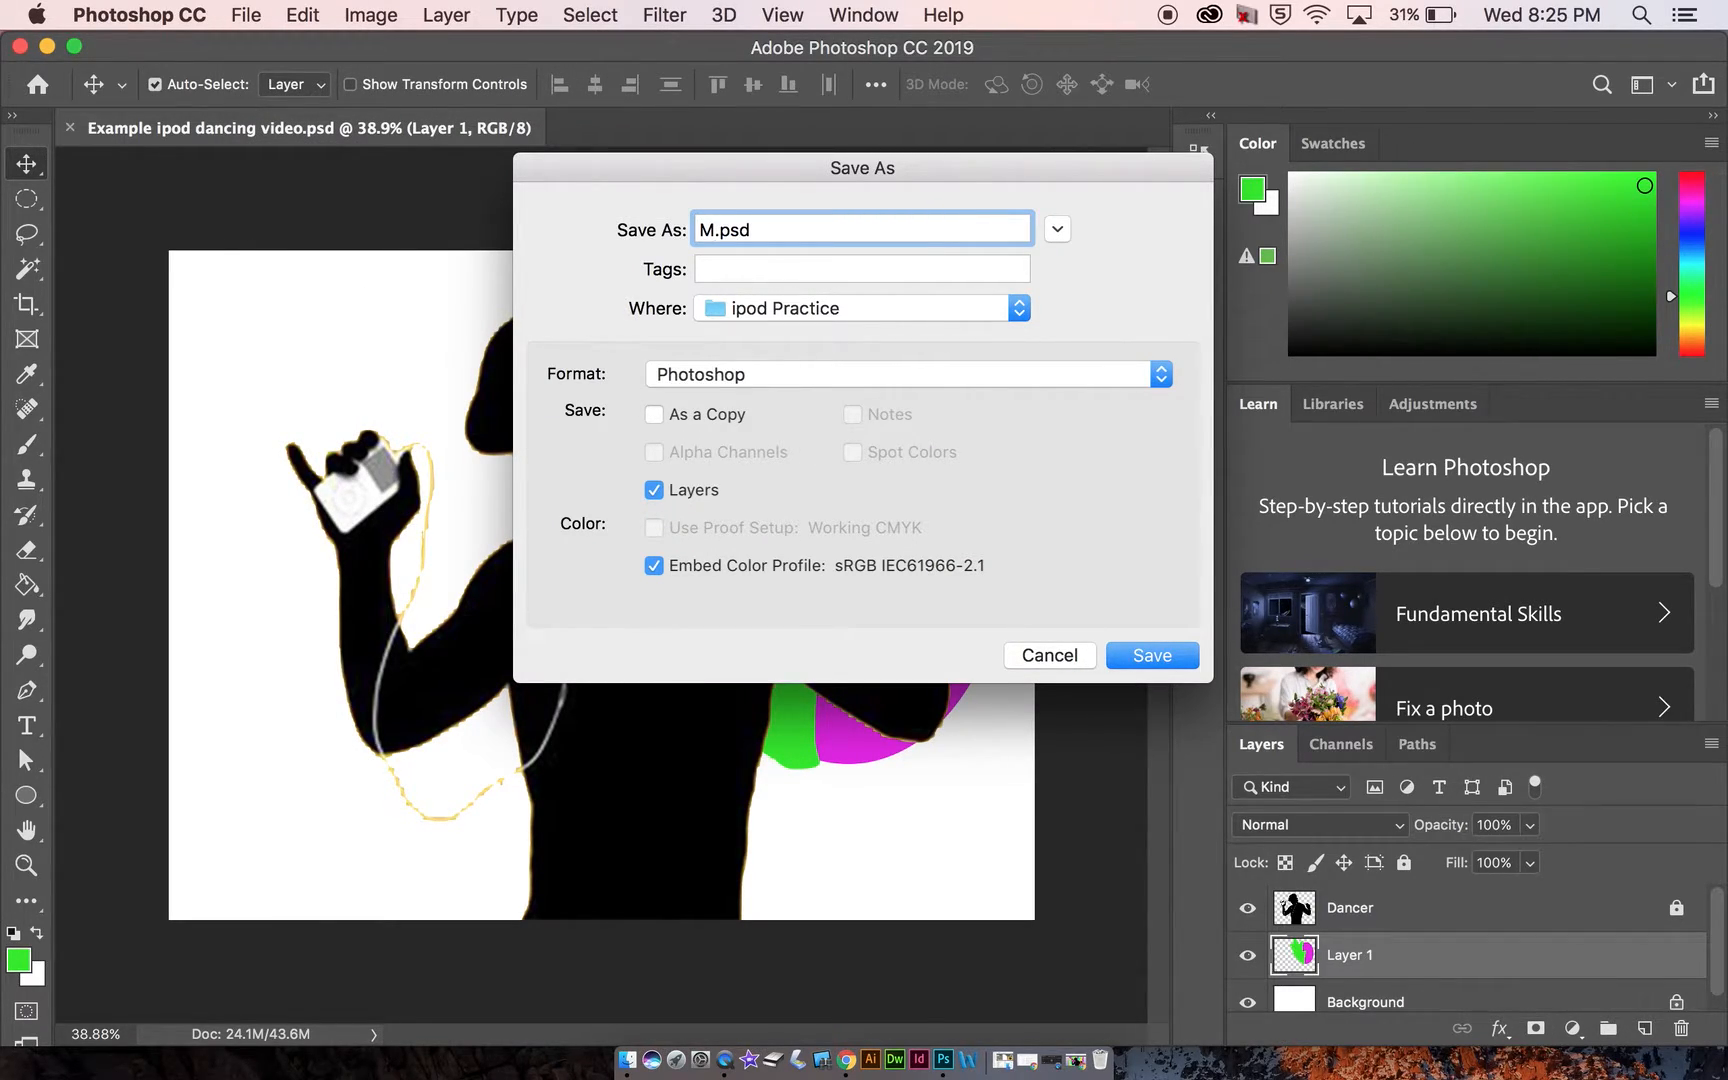
pyautogui.write('s. D_i')
pyautogui.press('BackSpace')
pyautogui.write('ipoddancer')
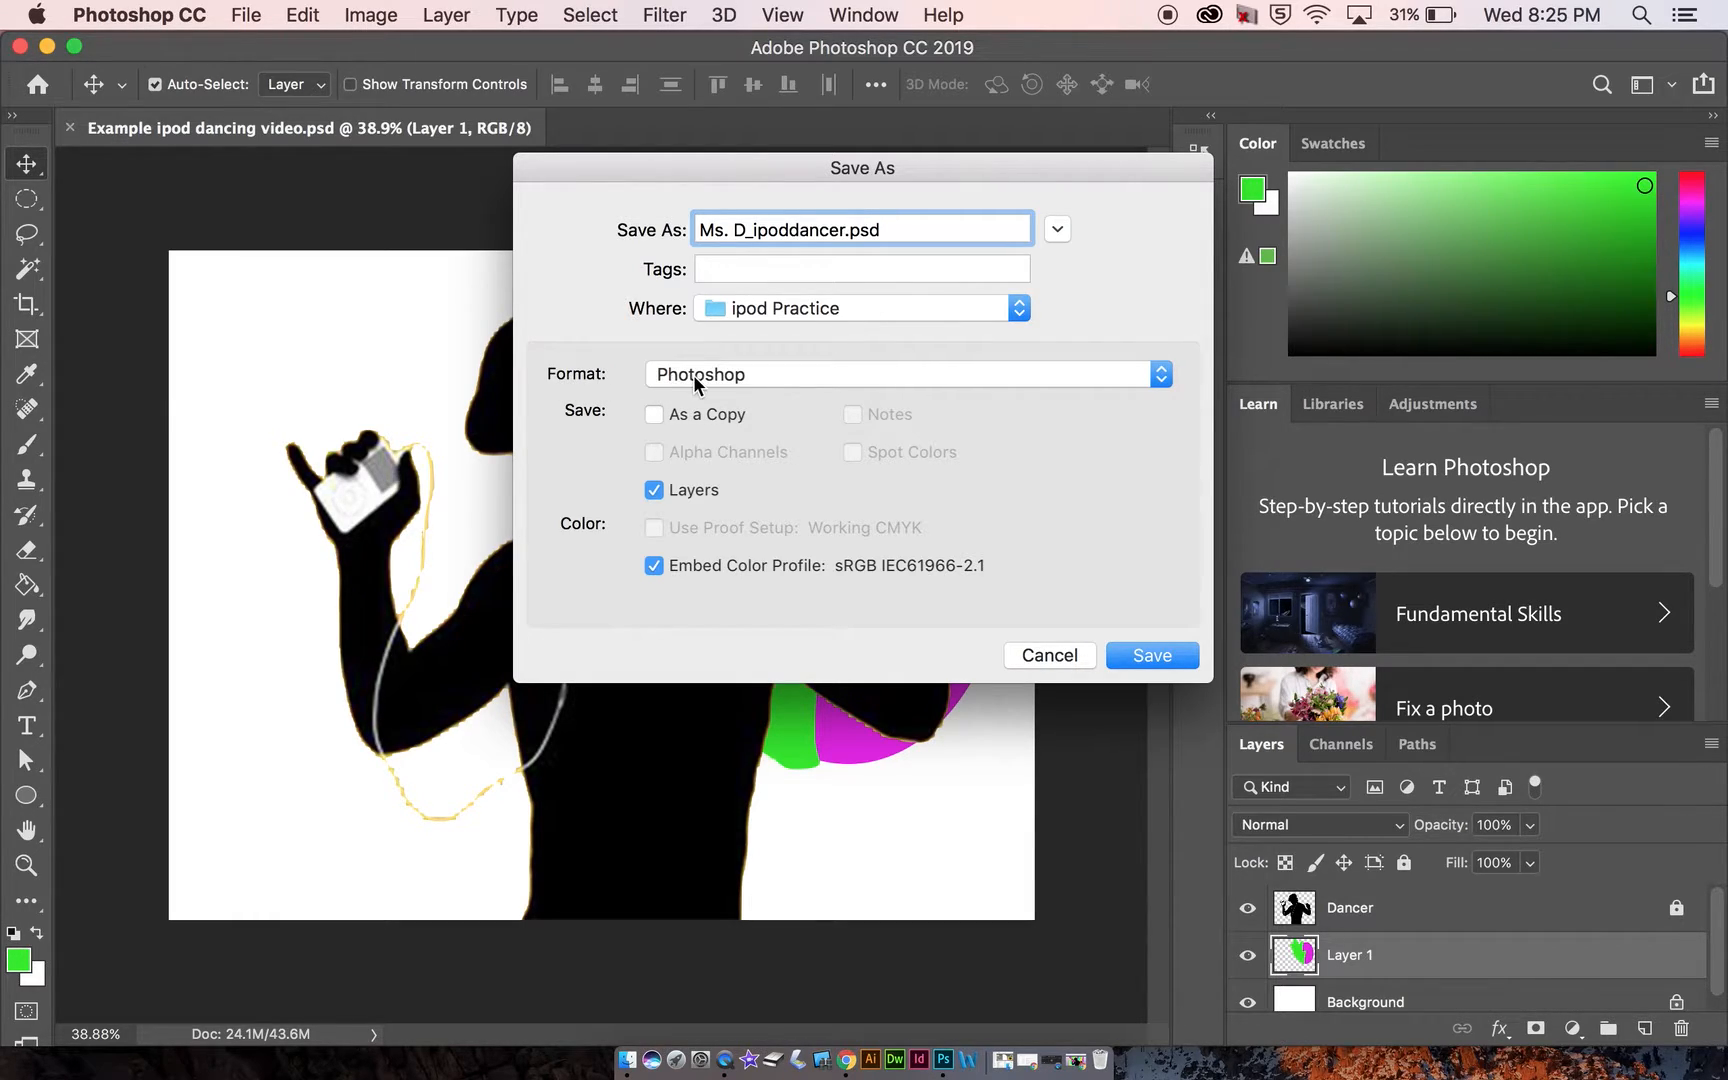
pyautogui.click(898, 316)
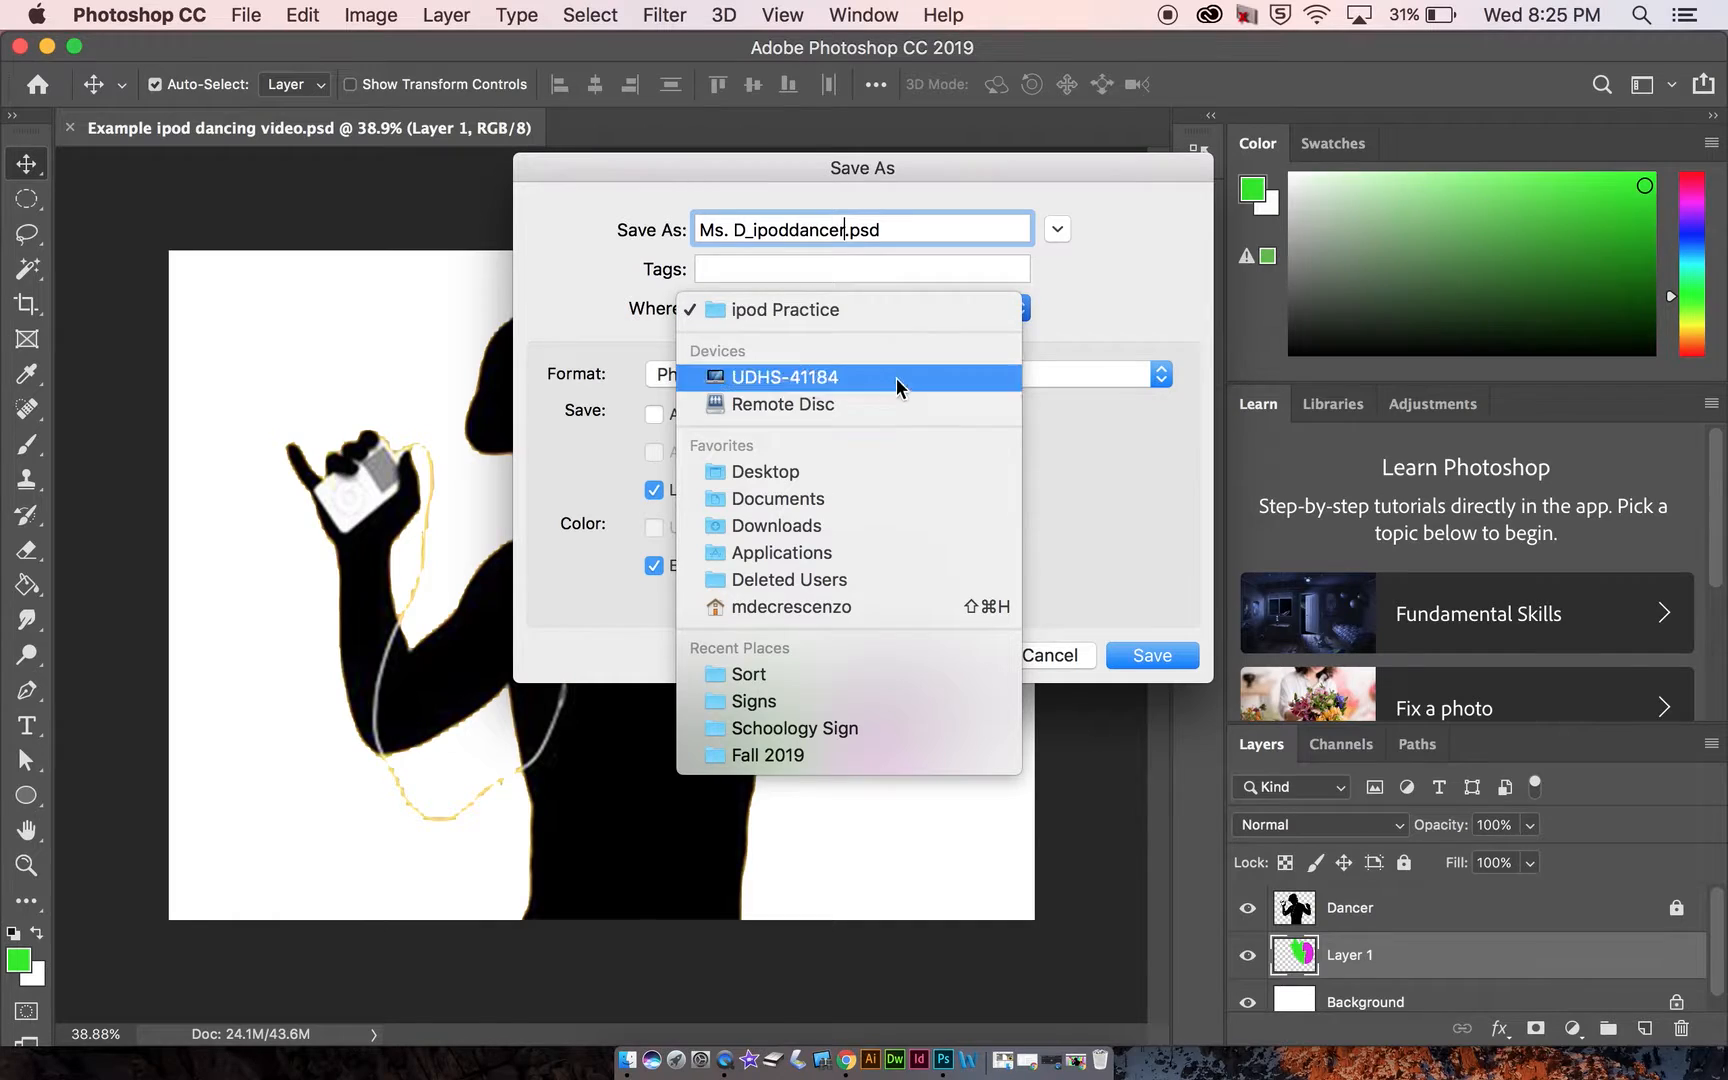
pyautogui.click(894, 473)
pyautogui.click(1152, 656)
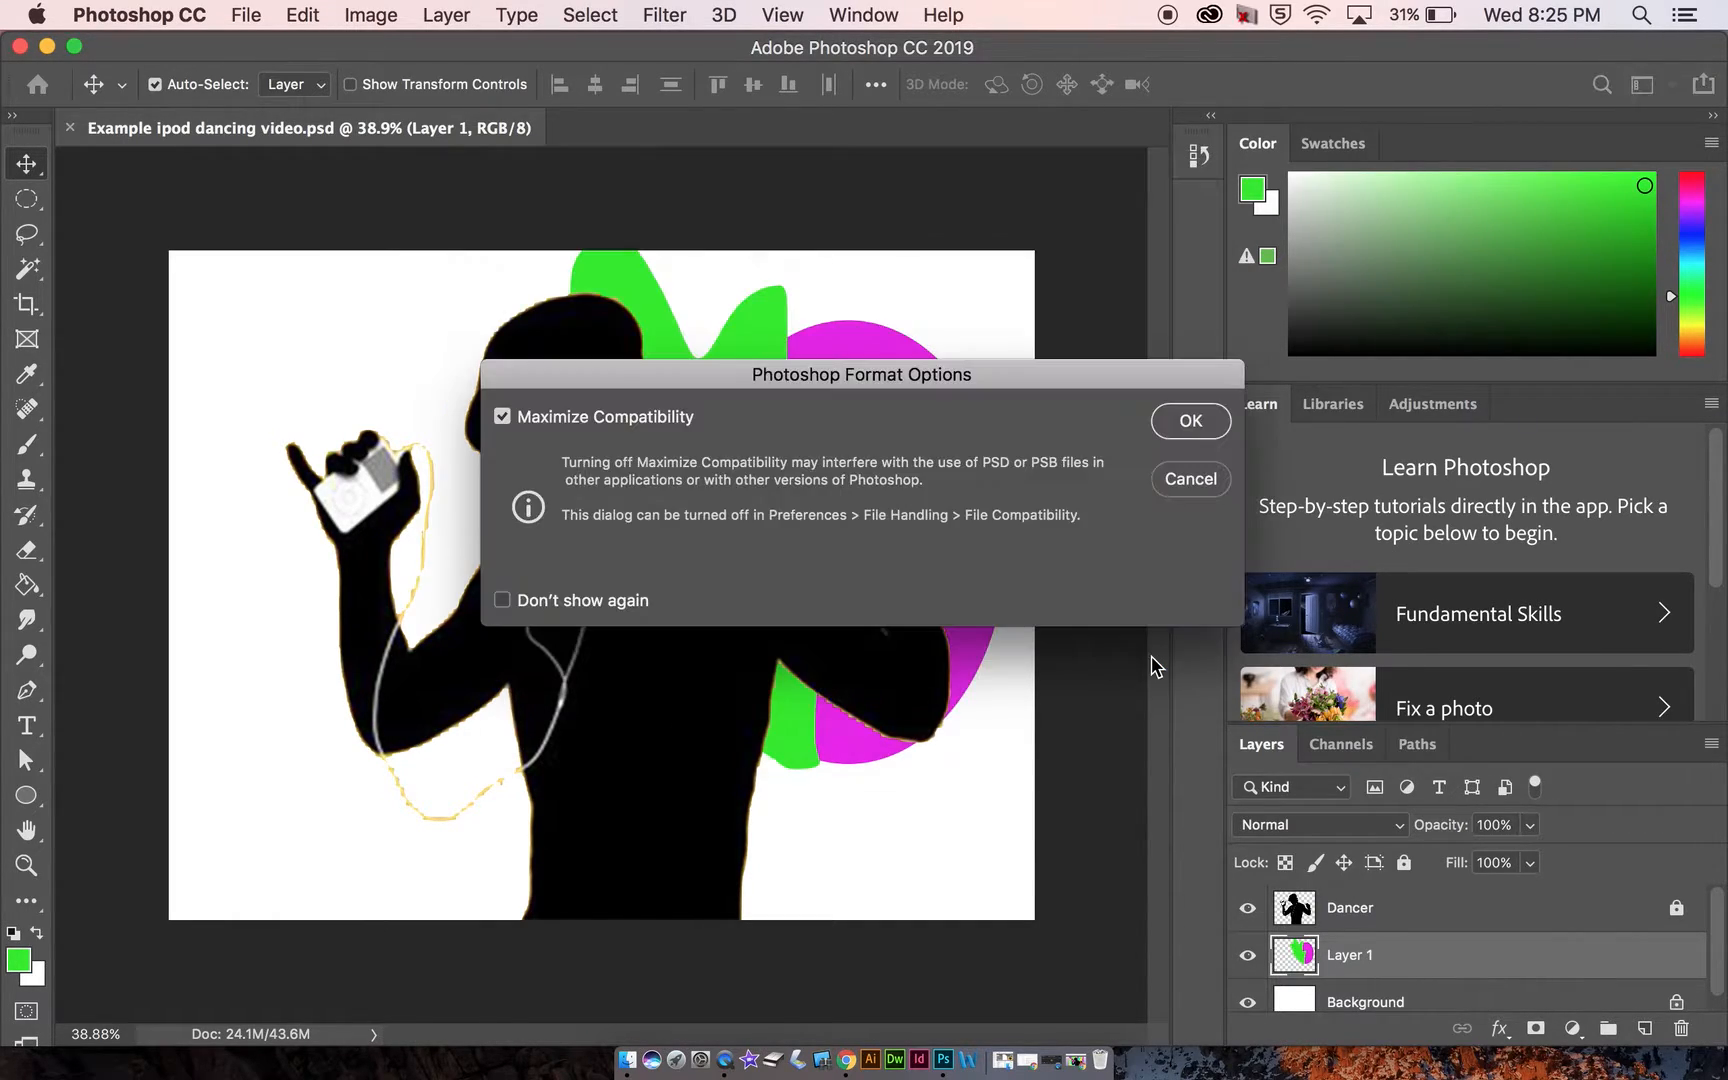
pyautogui.click(1201, 410)
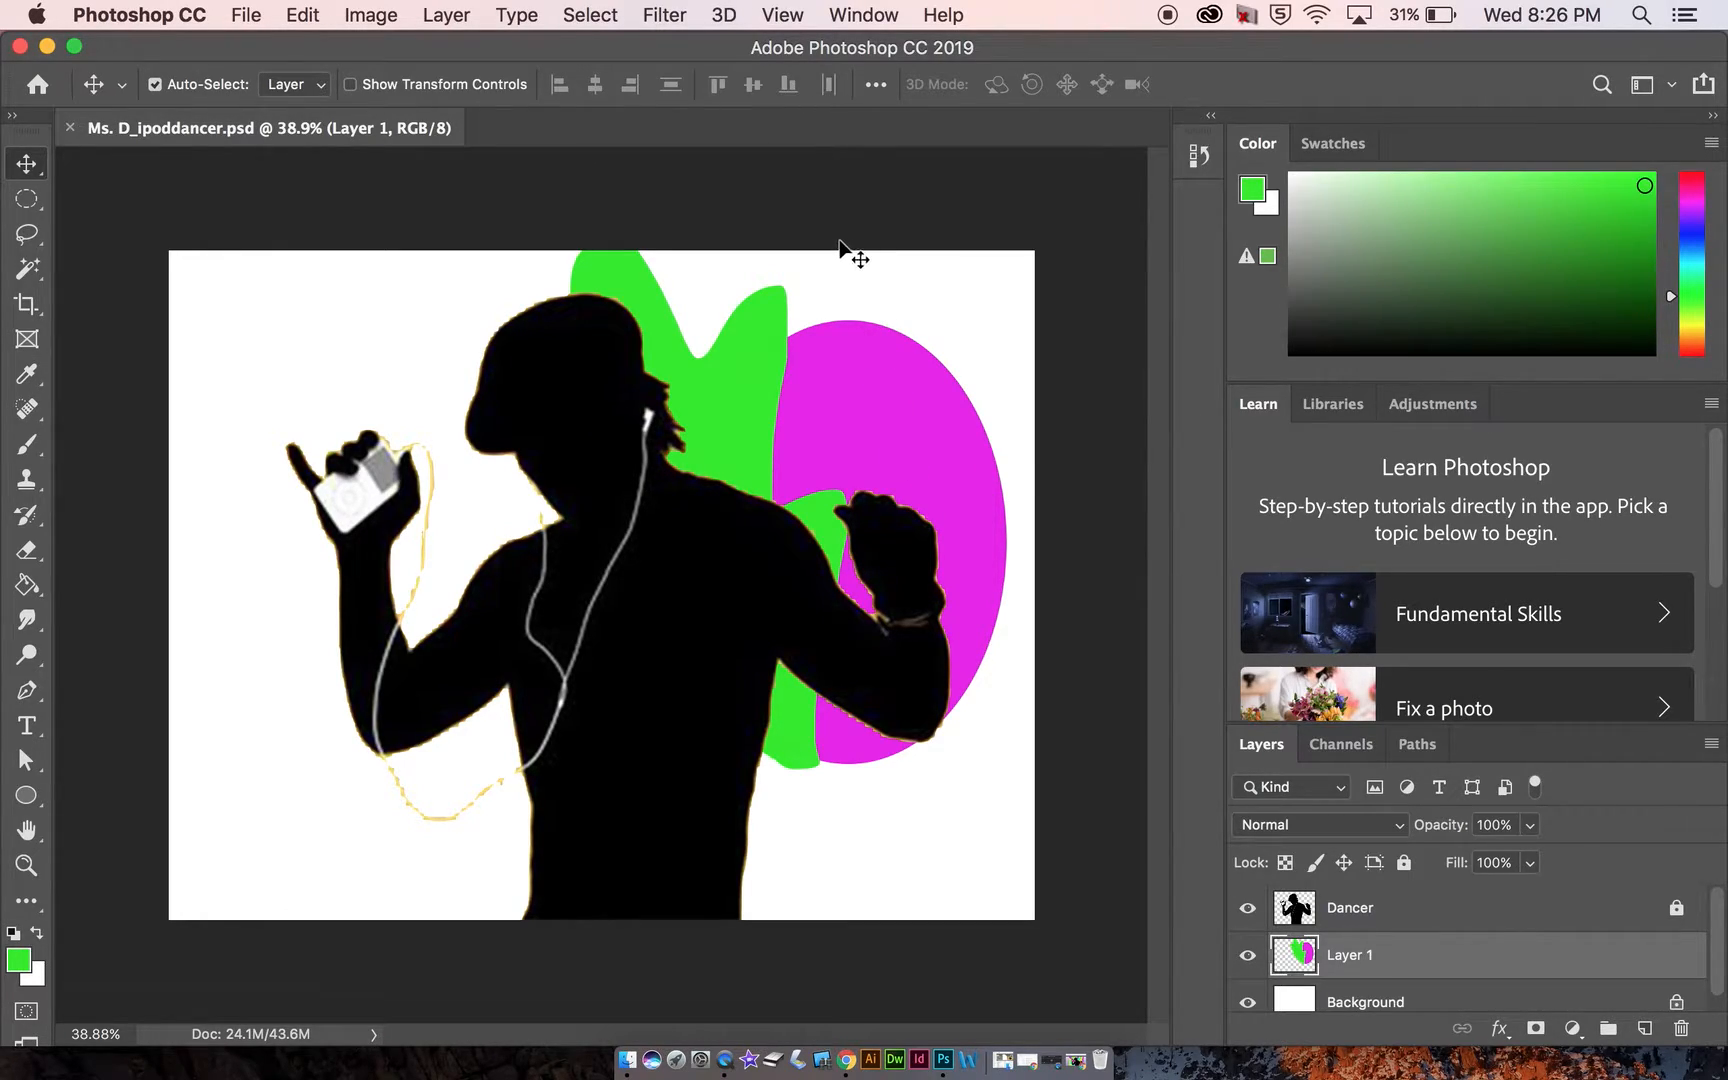
# - Save a JPEG copy of the artwork to the Desktop under the same file name, at High quality 8 in Progressive format with 3 scans
pyautogui.click(265, 15)
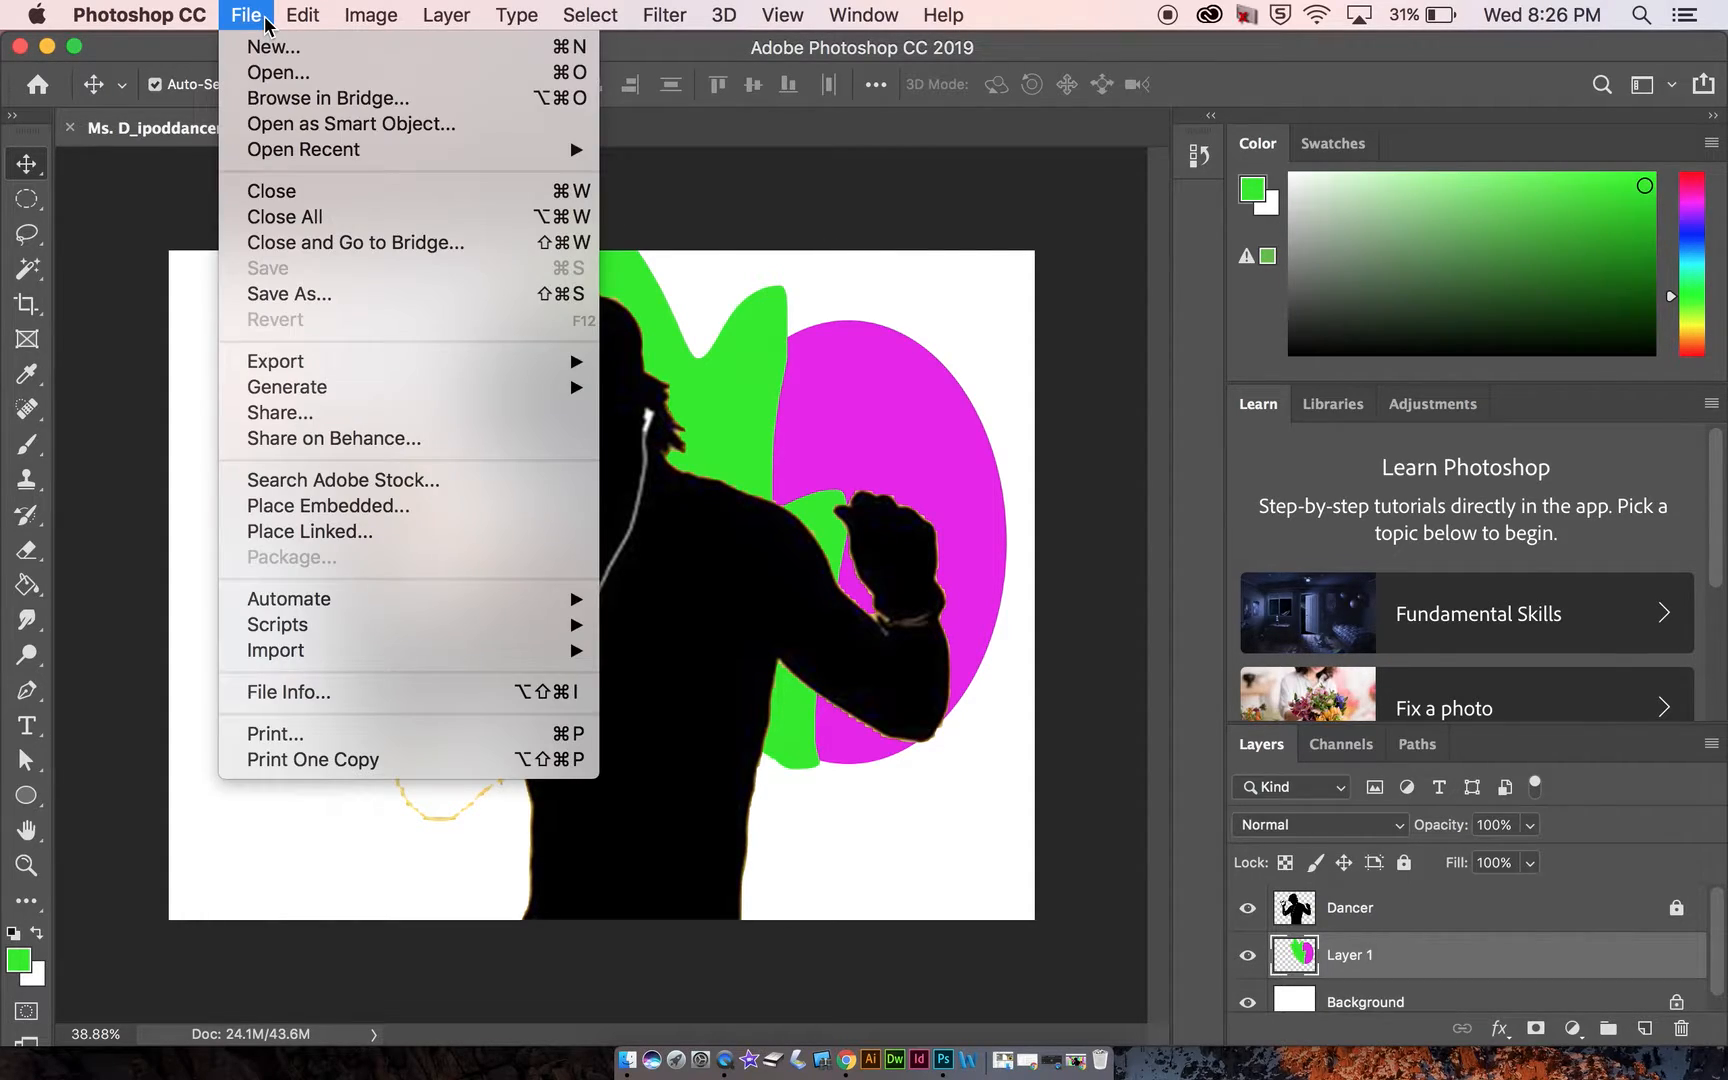
pyautogui.click(348, 304)
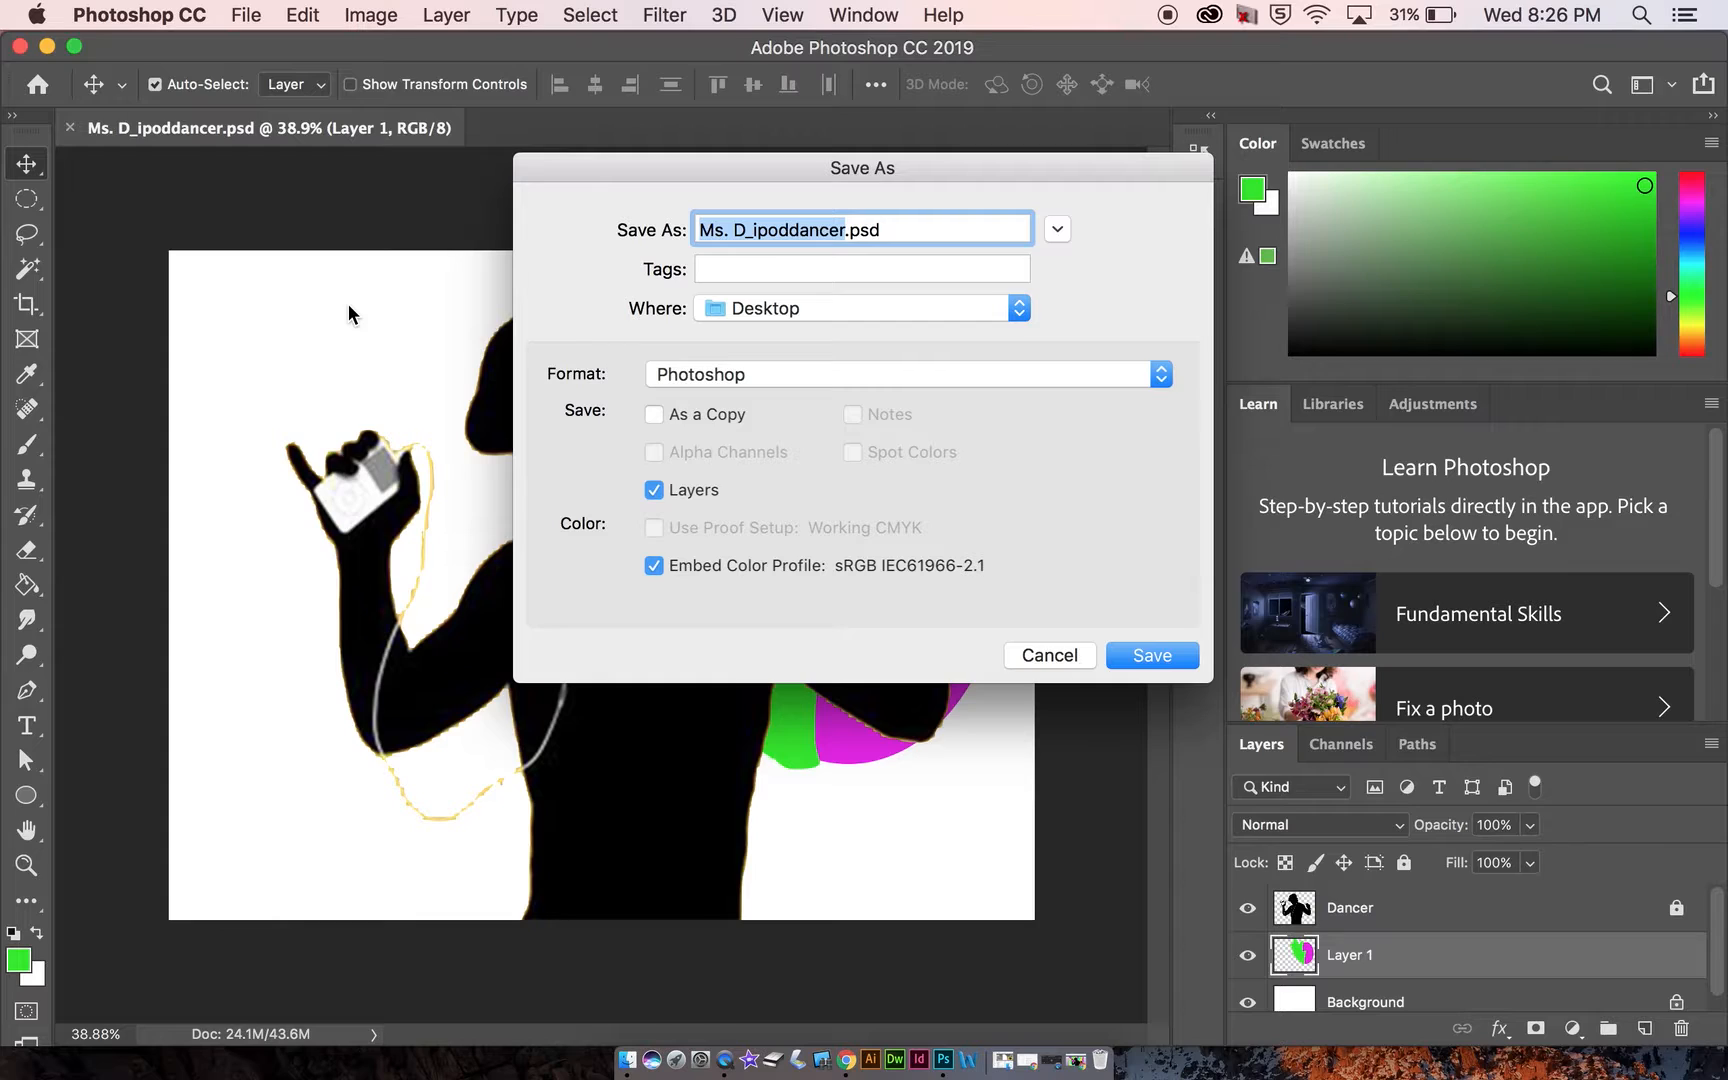
pyautogui.click(821, 377)
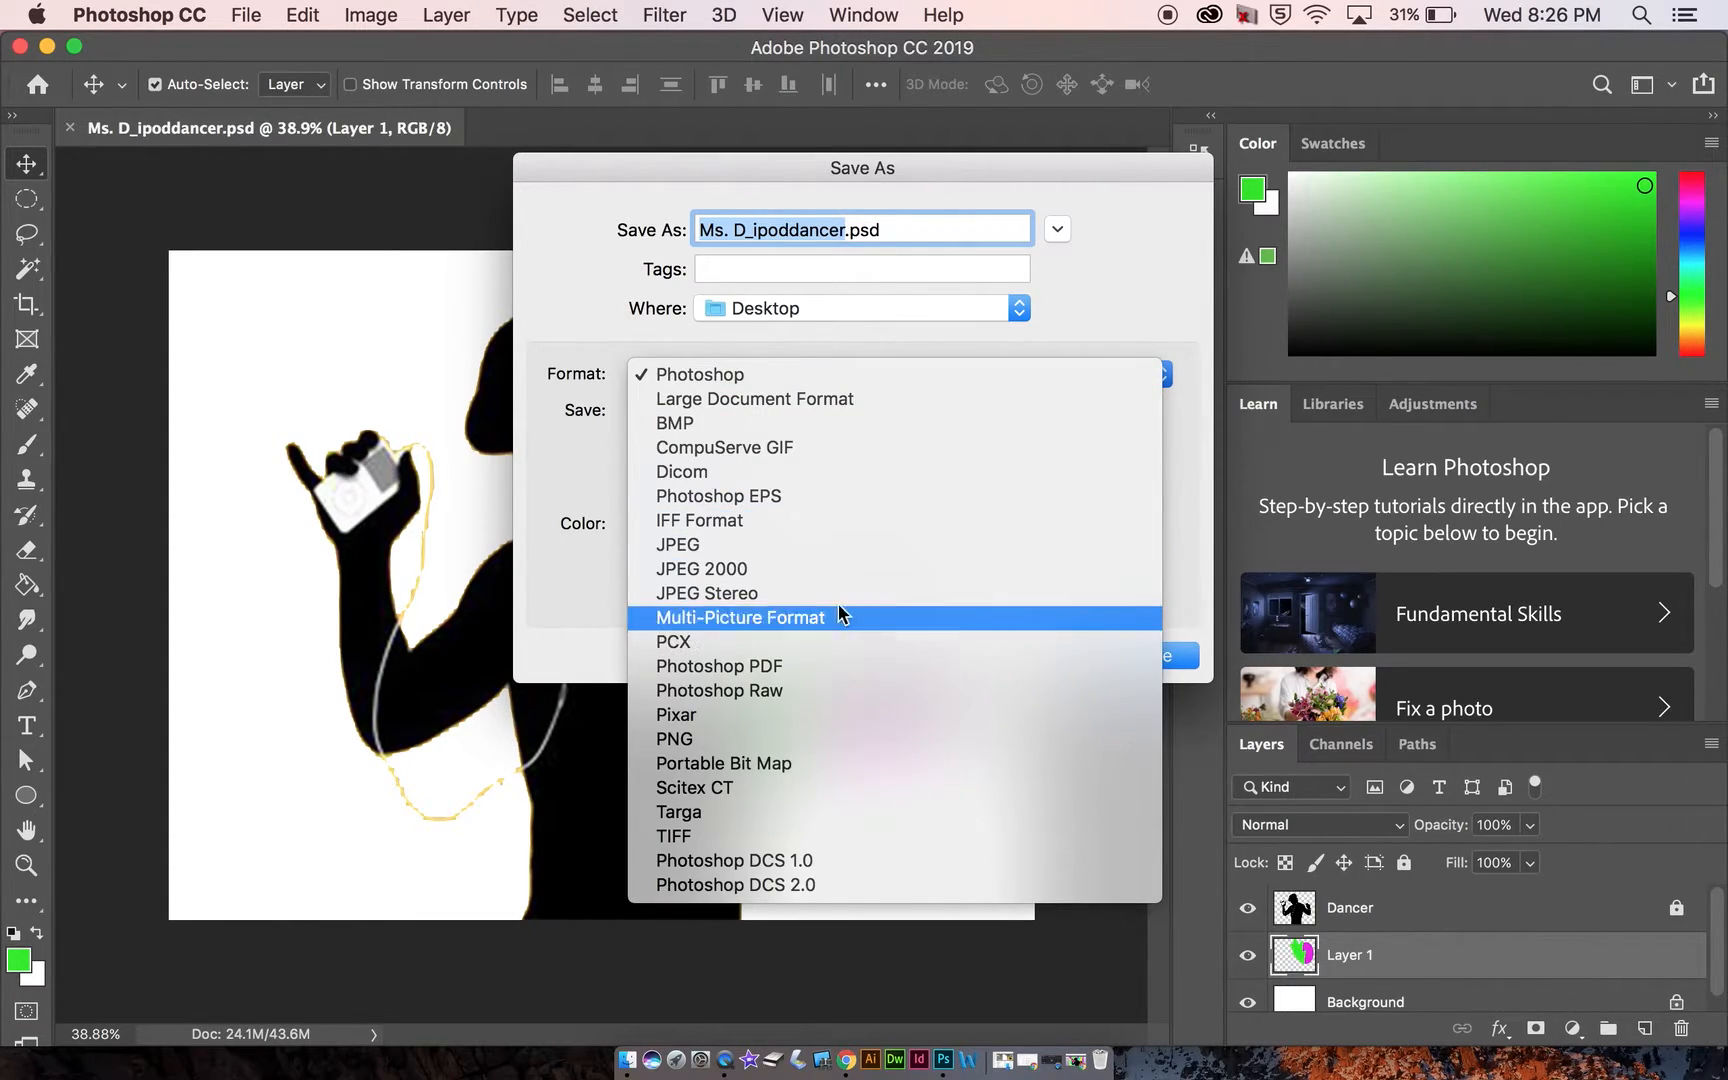
pyautogui.click(840, 543)
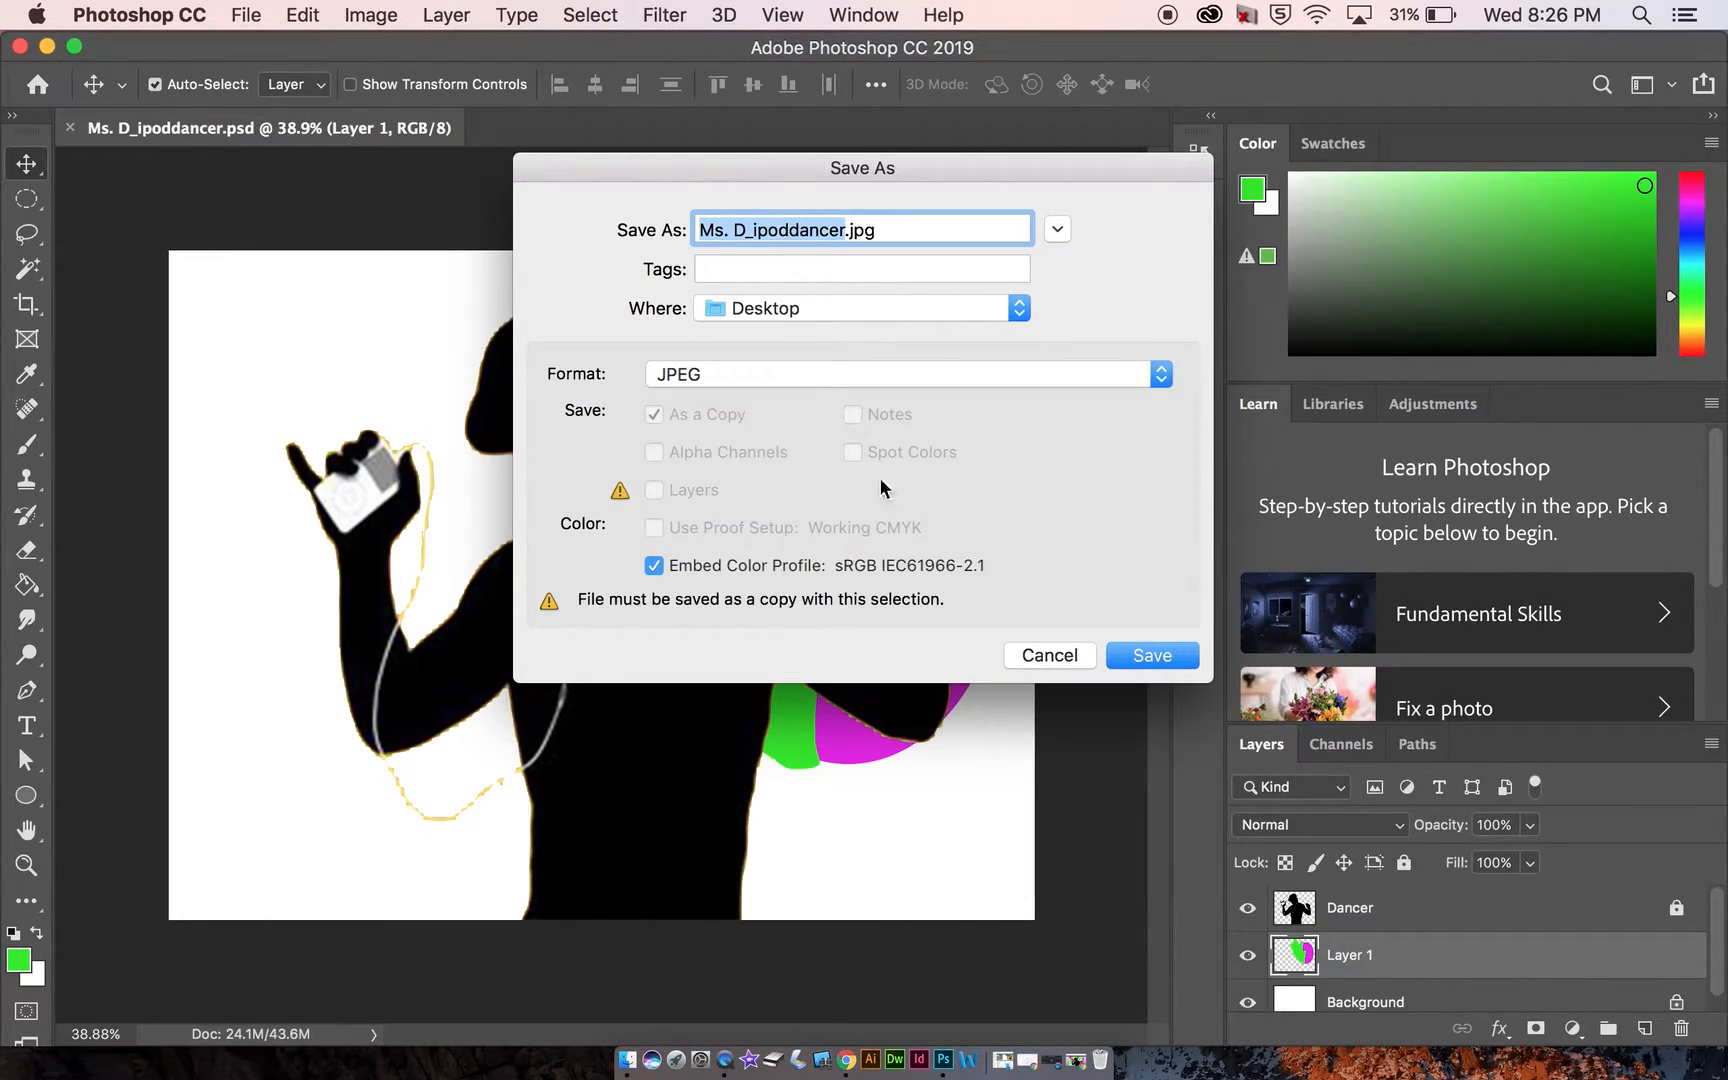
pyautogui.click(1153, 652)
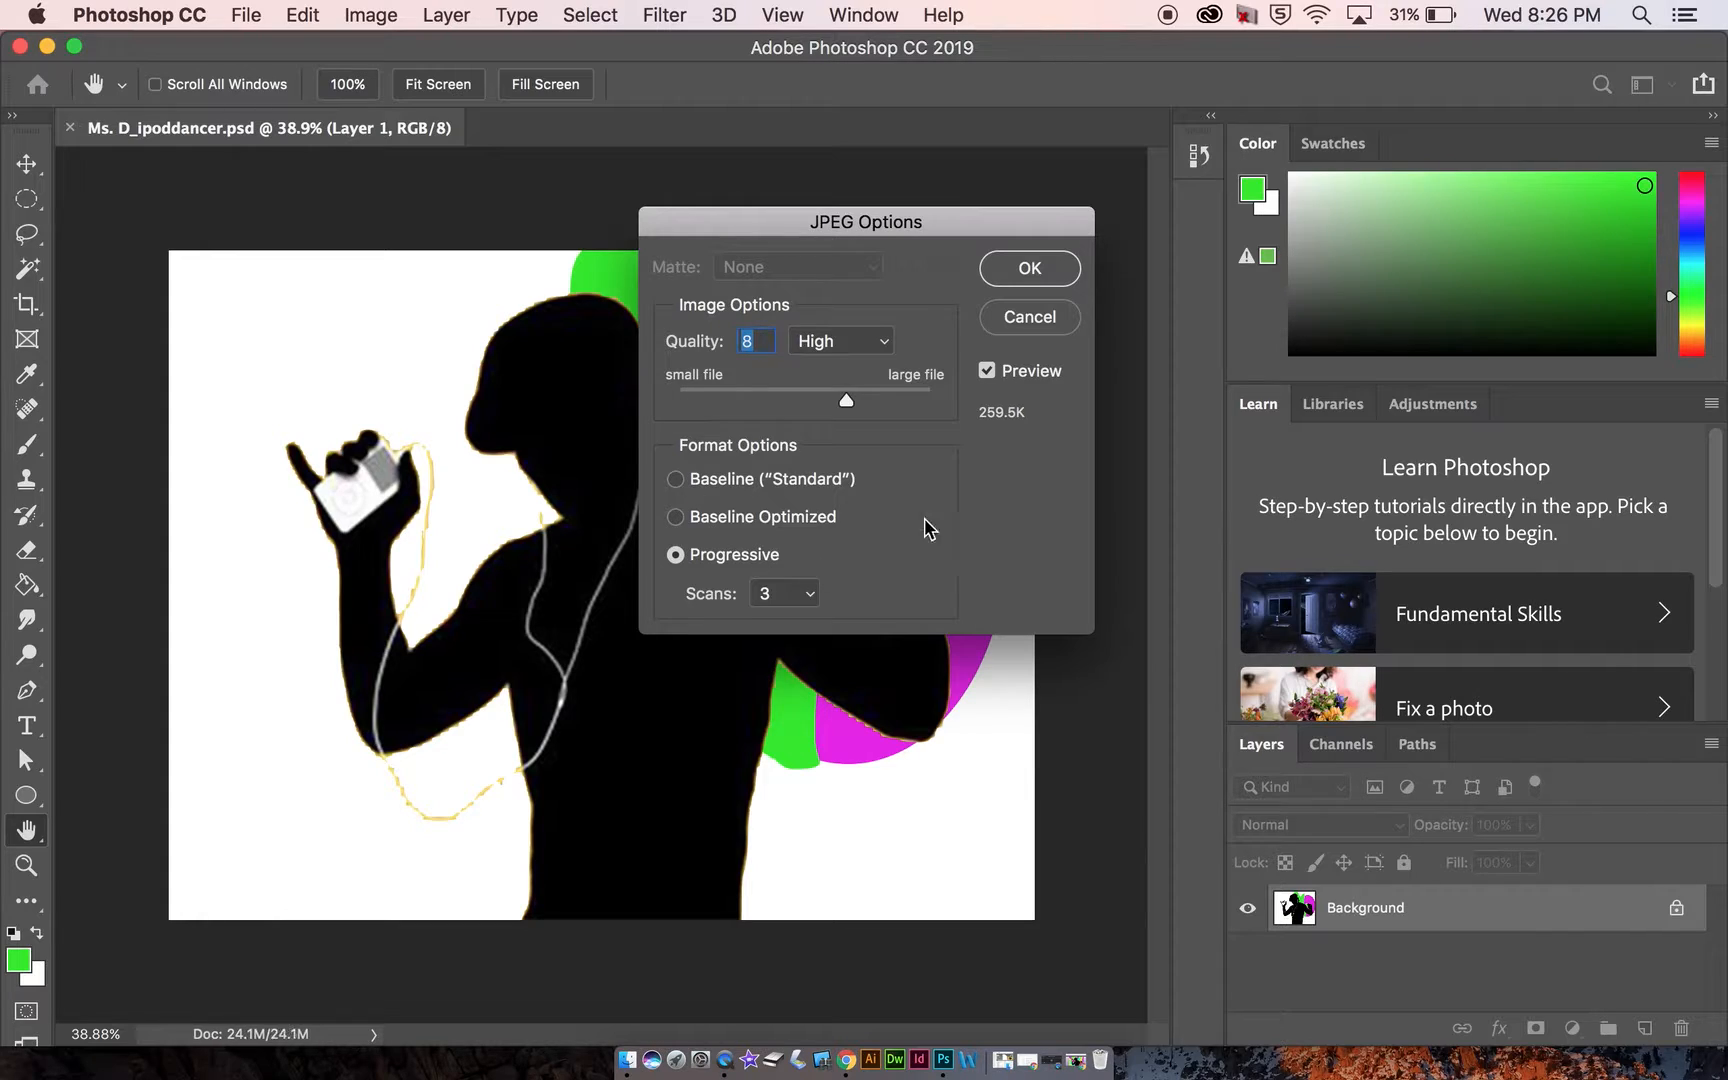
pyautogui.click(1071, 276)
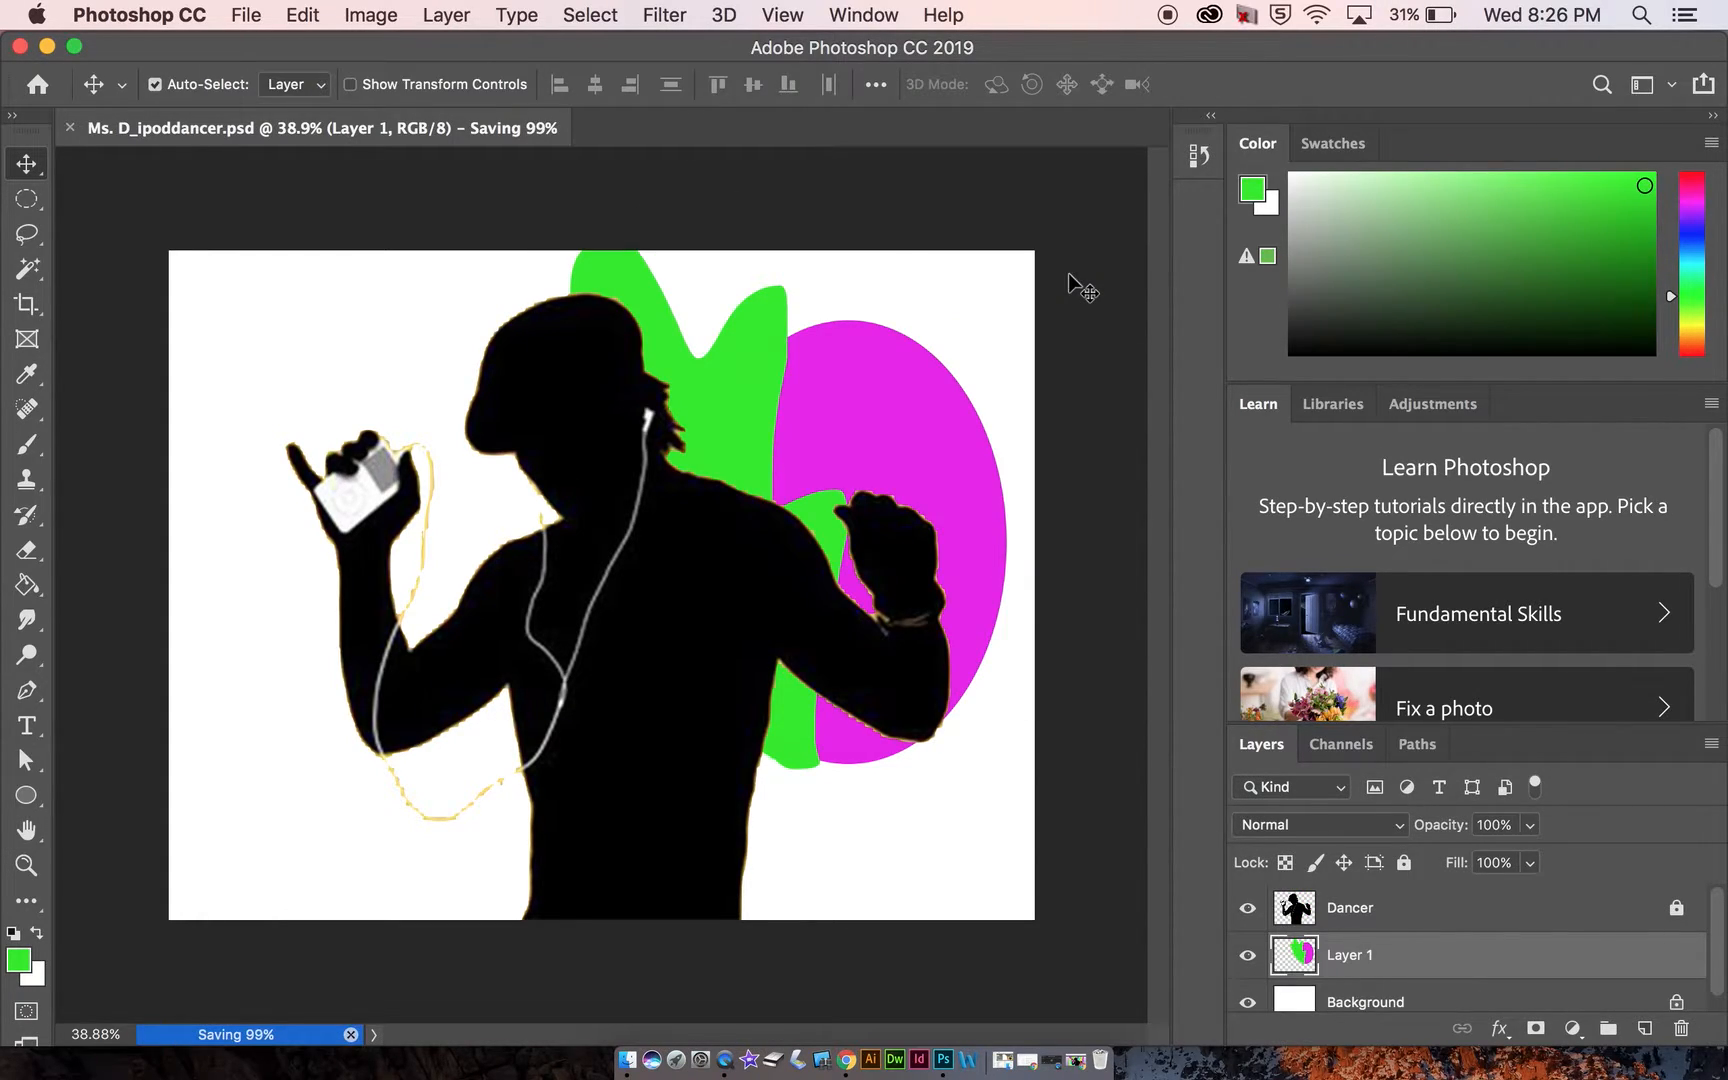
# - Minimize the Photoshop window and place the ipoddancer JPG and PSD files side by side in the empty upper area of the desktop
pyautogui.click(46, 47)
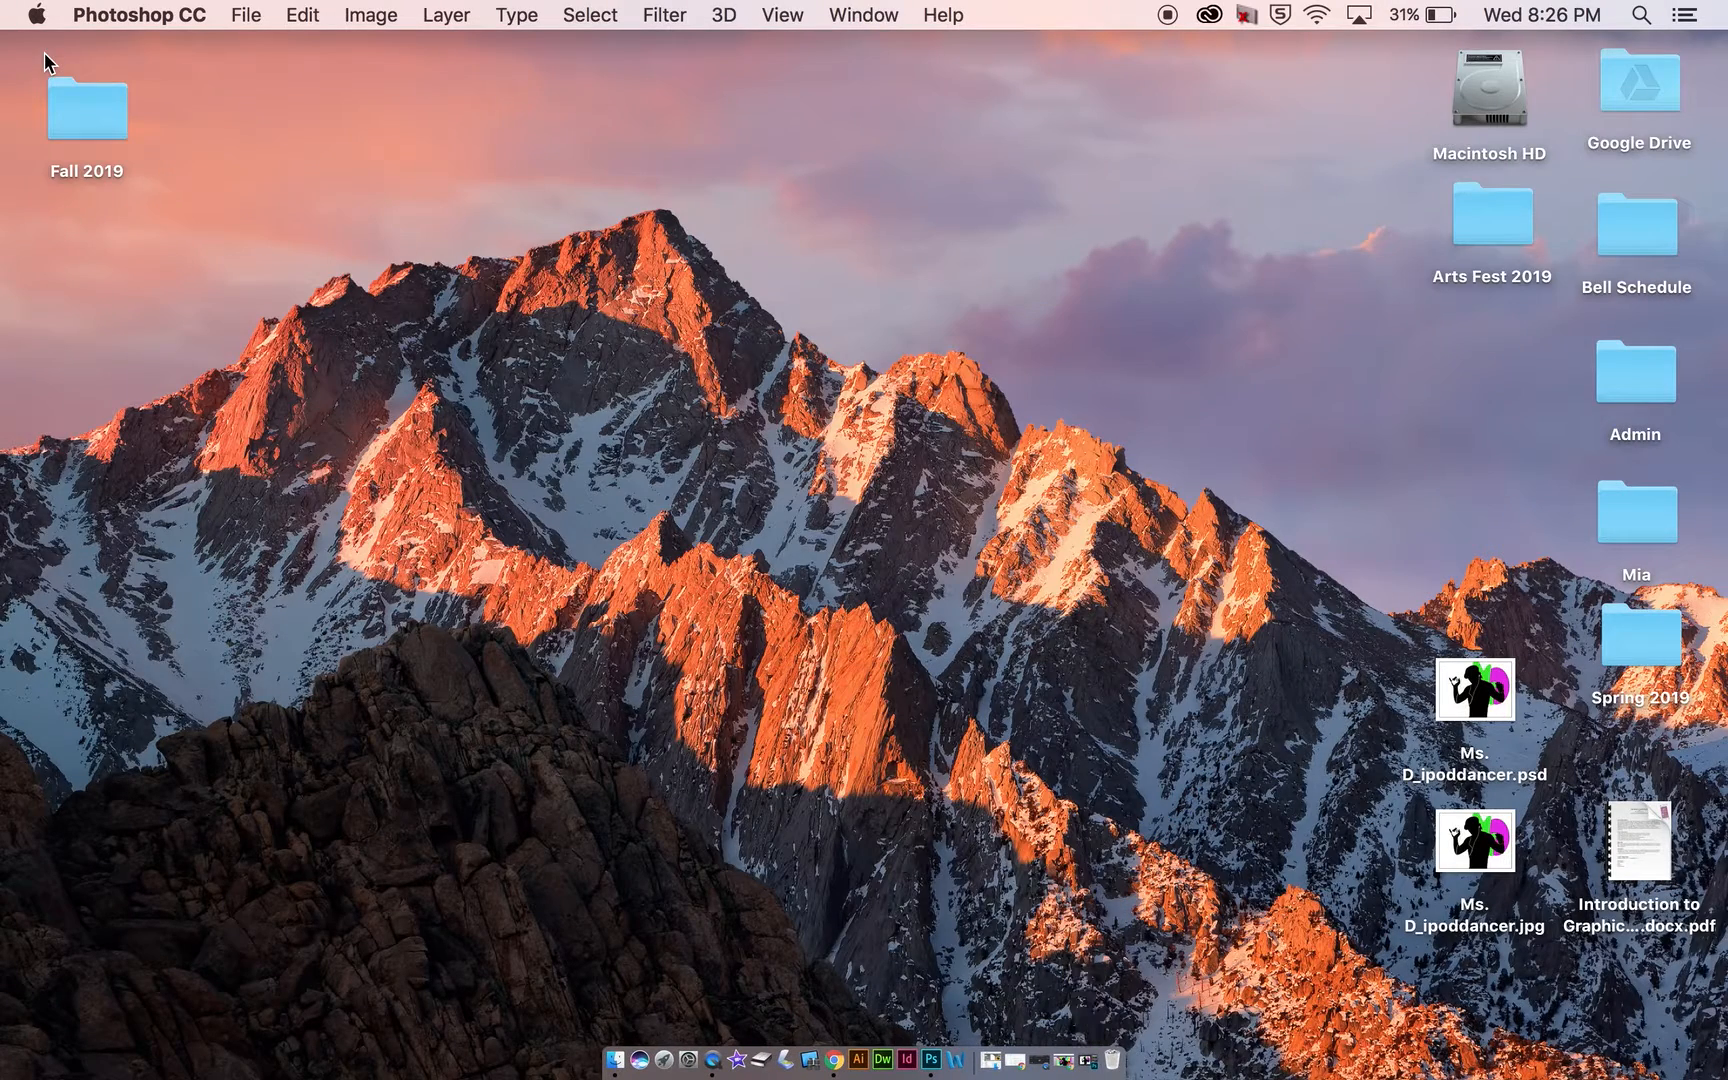
pyautogui.click(1469, 724)
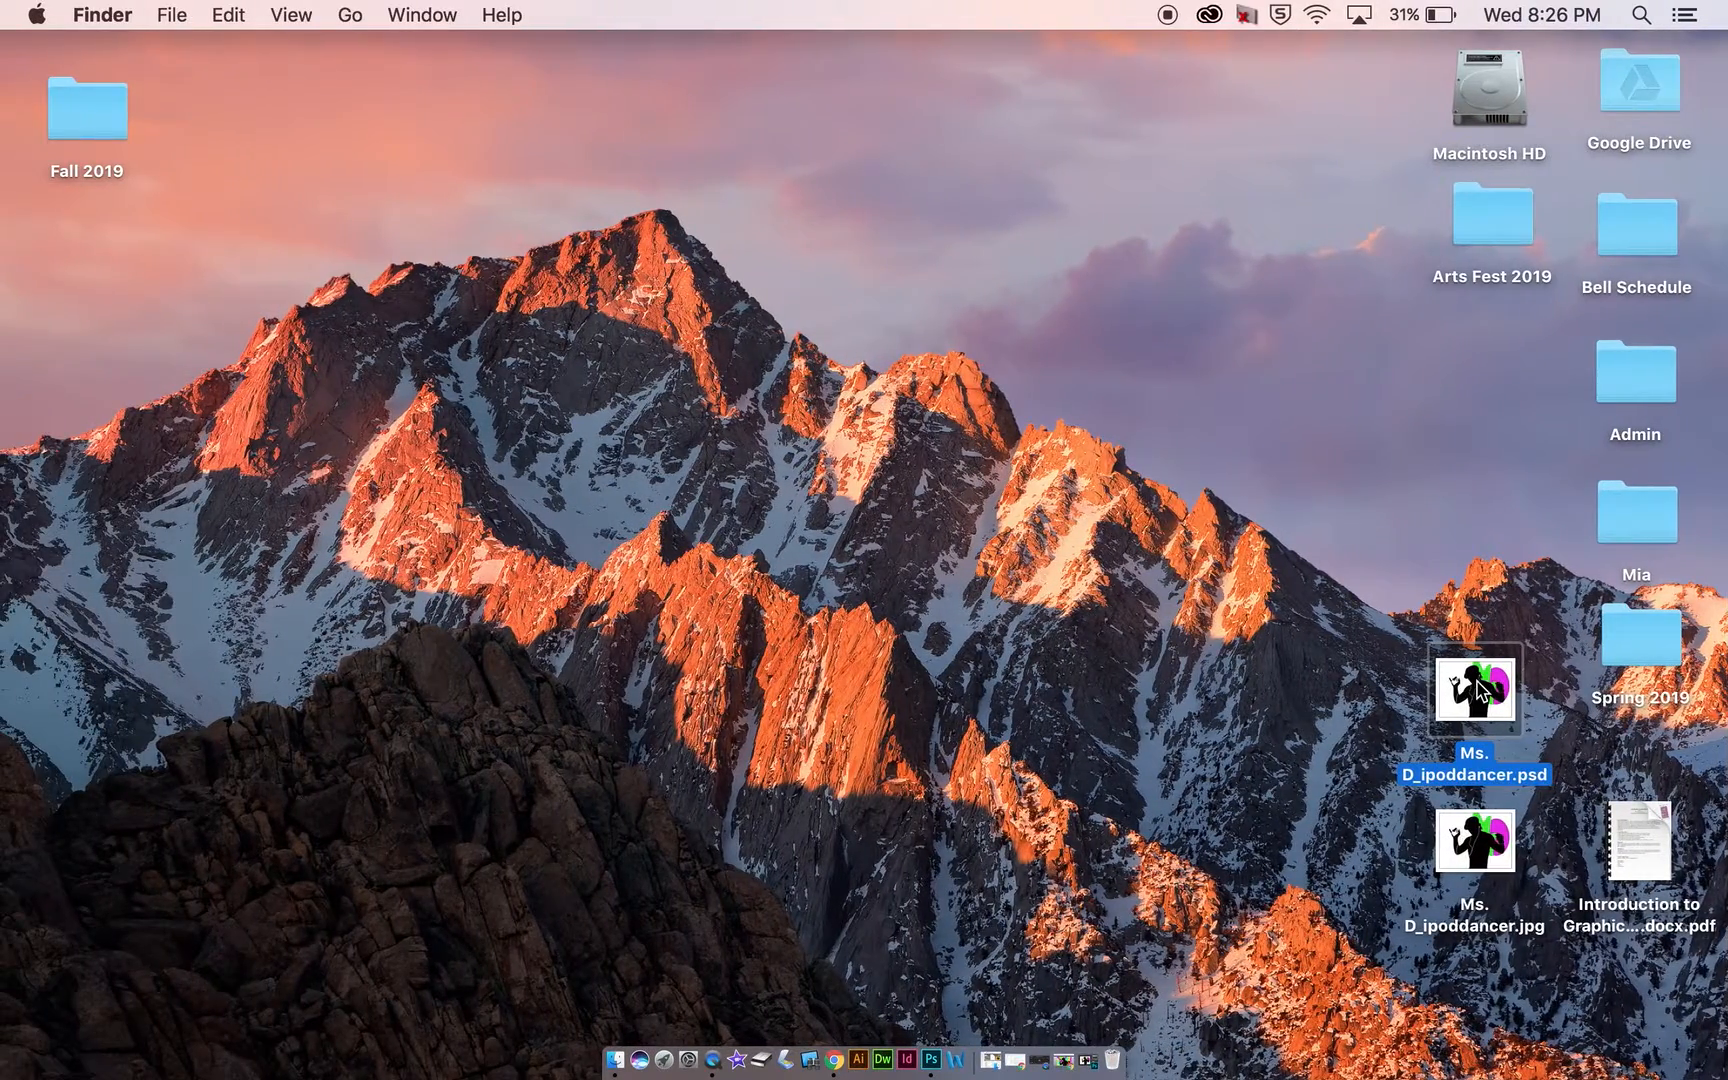
pyautogui.moveTo(1478, 688); pyautogui.dragTo(587, 208)
pyautogui.moveTo(1488, 858); pyautogui.dragTo(921, 145)
pyautogui.moveTo(568, 217); pyautogui.dragTo(1080, 140)
pyautogui.click(952, 240)
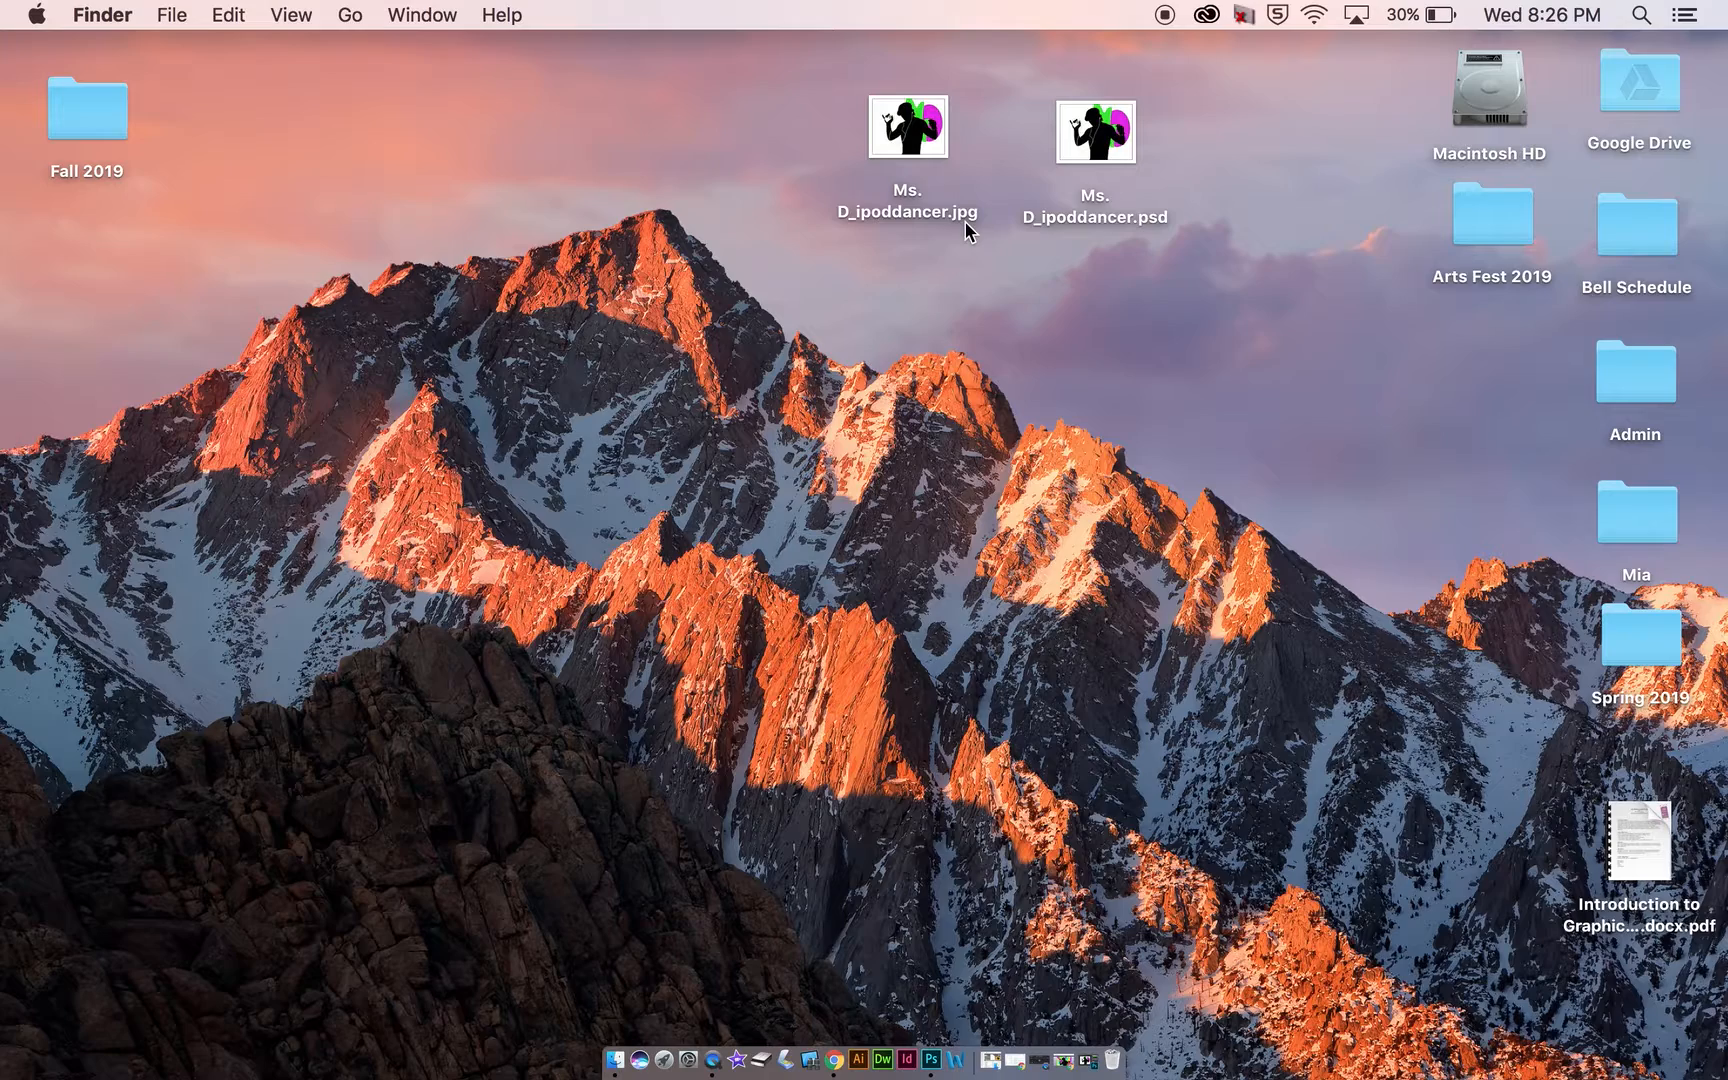
pyautogui.moveTo(906, 130); pyautogui.dragTo(900, 119)
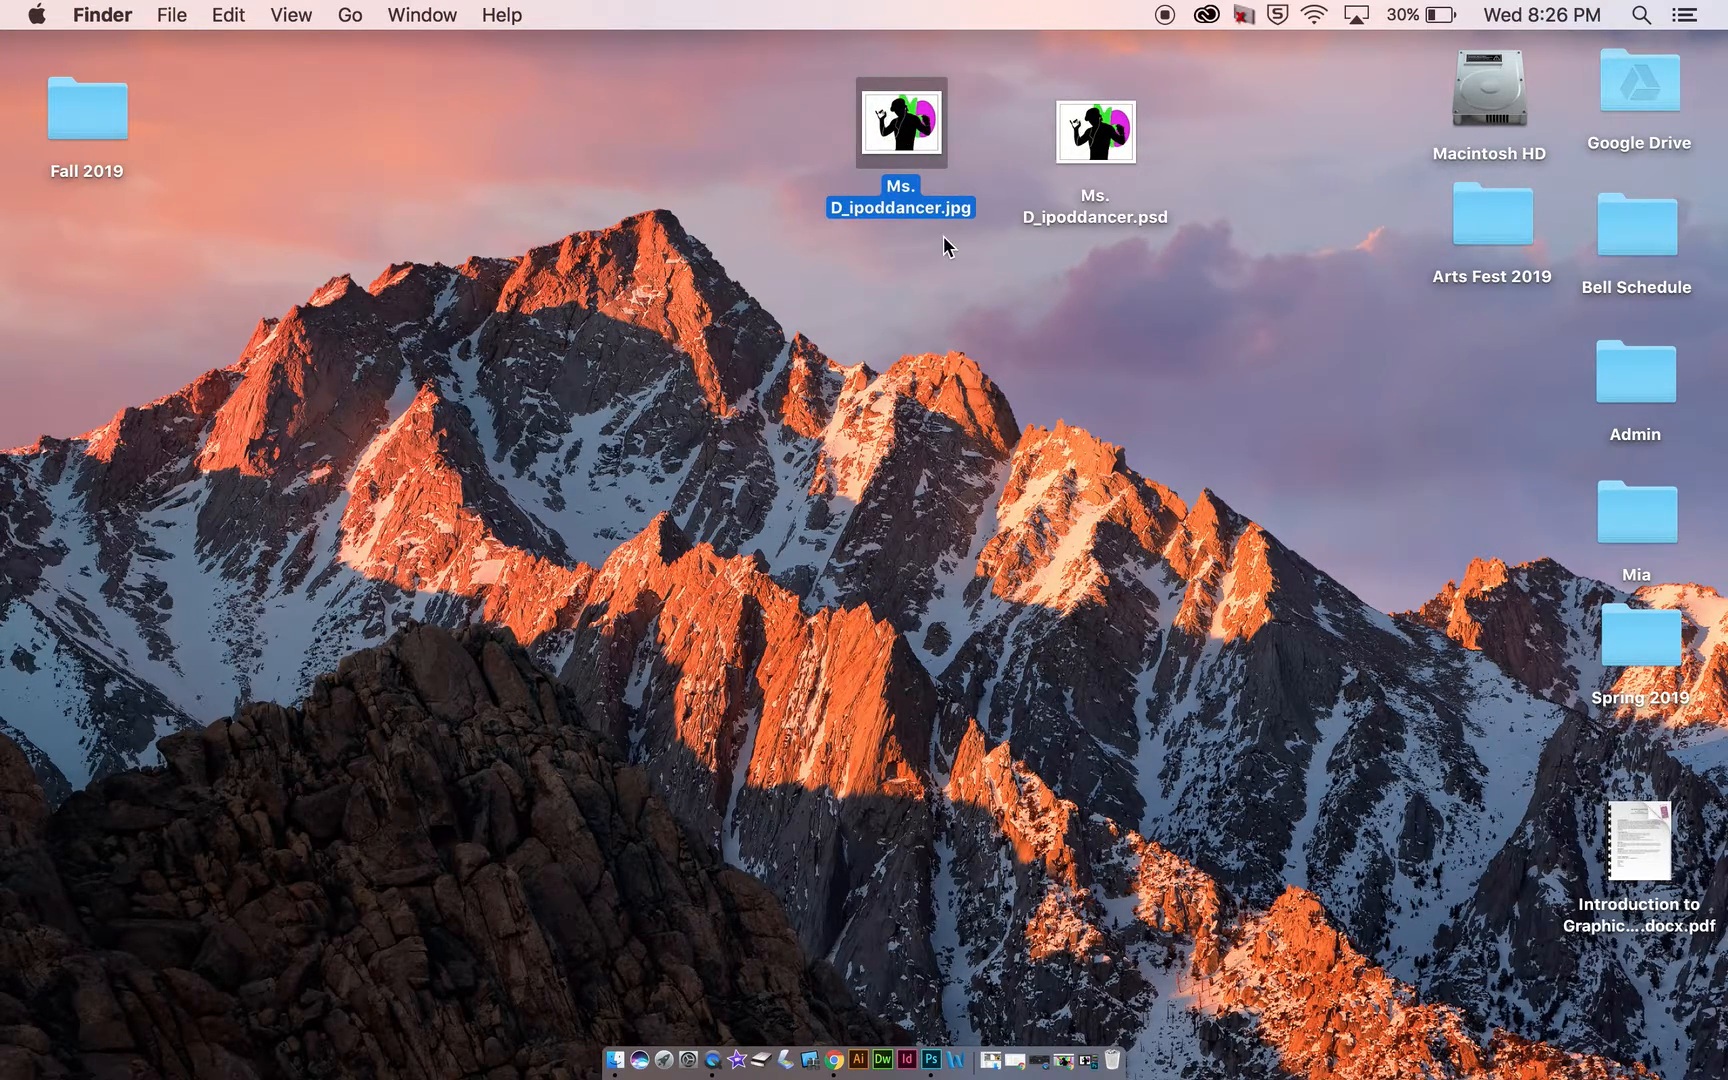
# - Open the layered ipoddancer PSD file from the desktop in Photoshop
pyautogui.click(1155, 218)
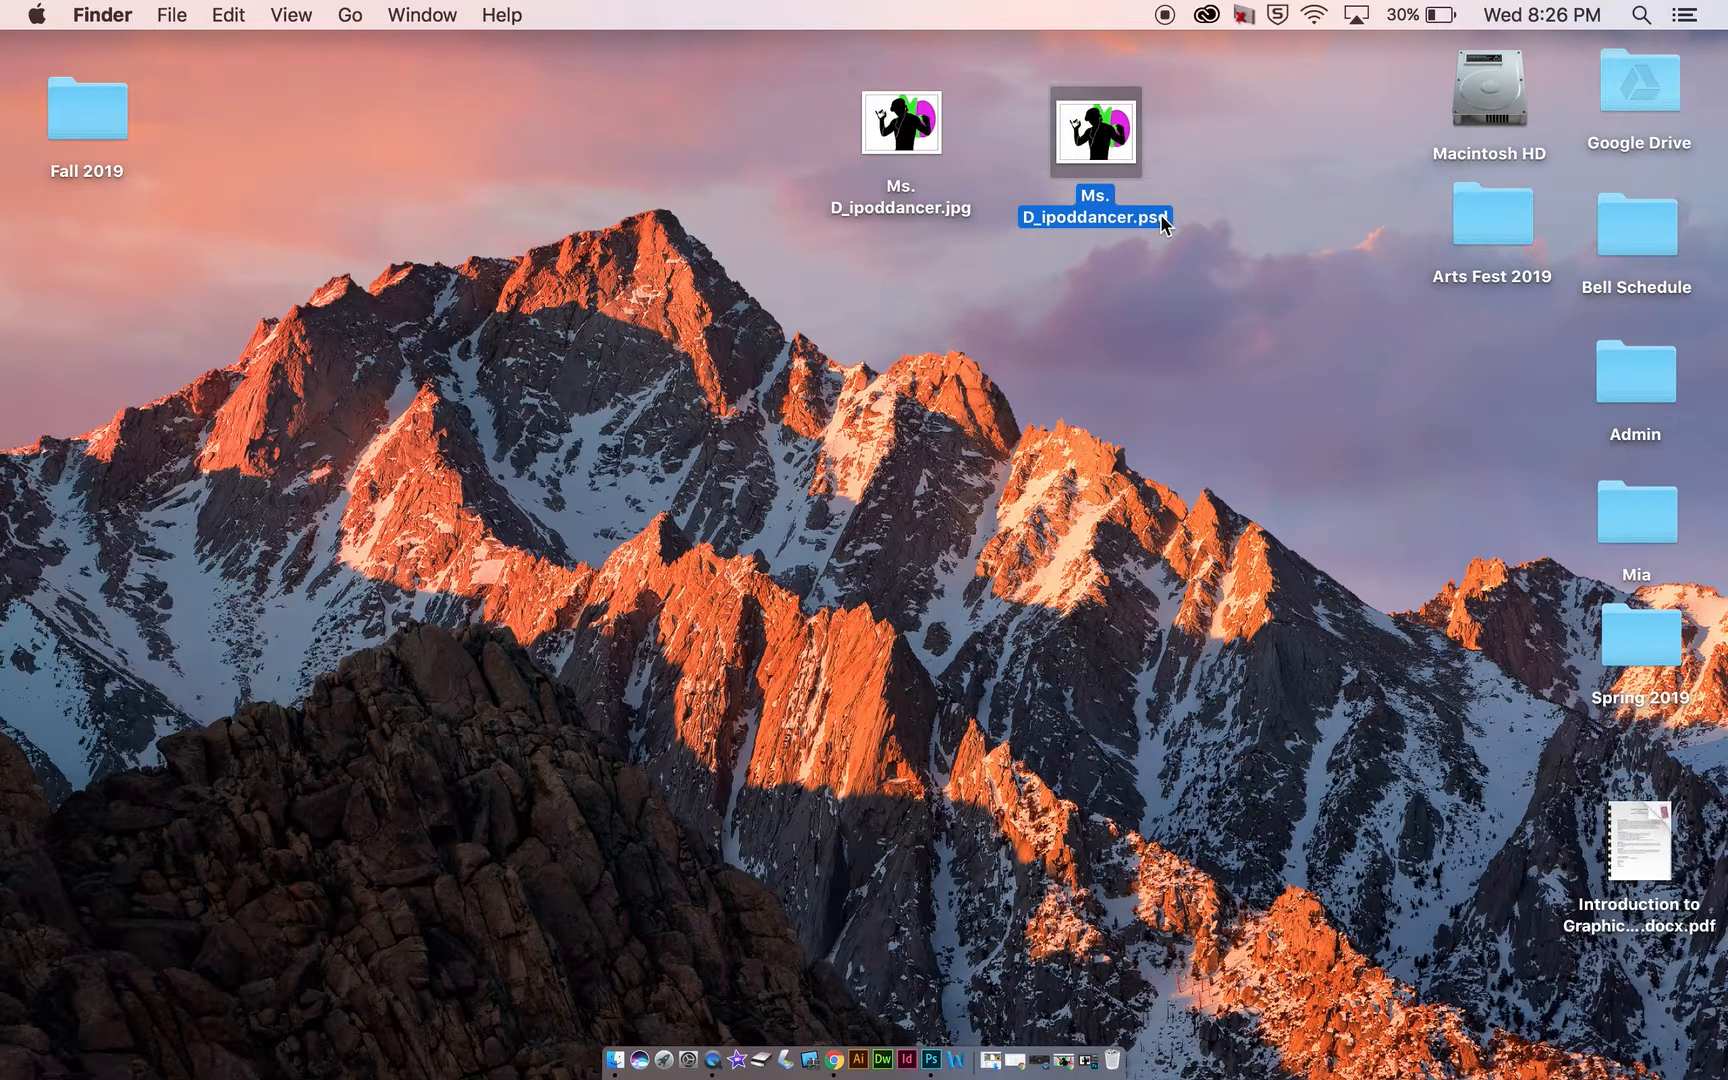
pyautogui.doubleClick(1095, 128)
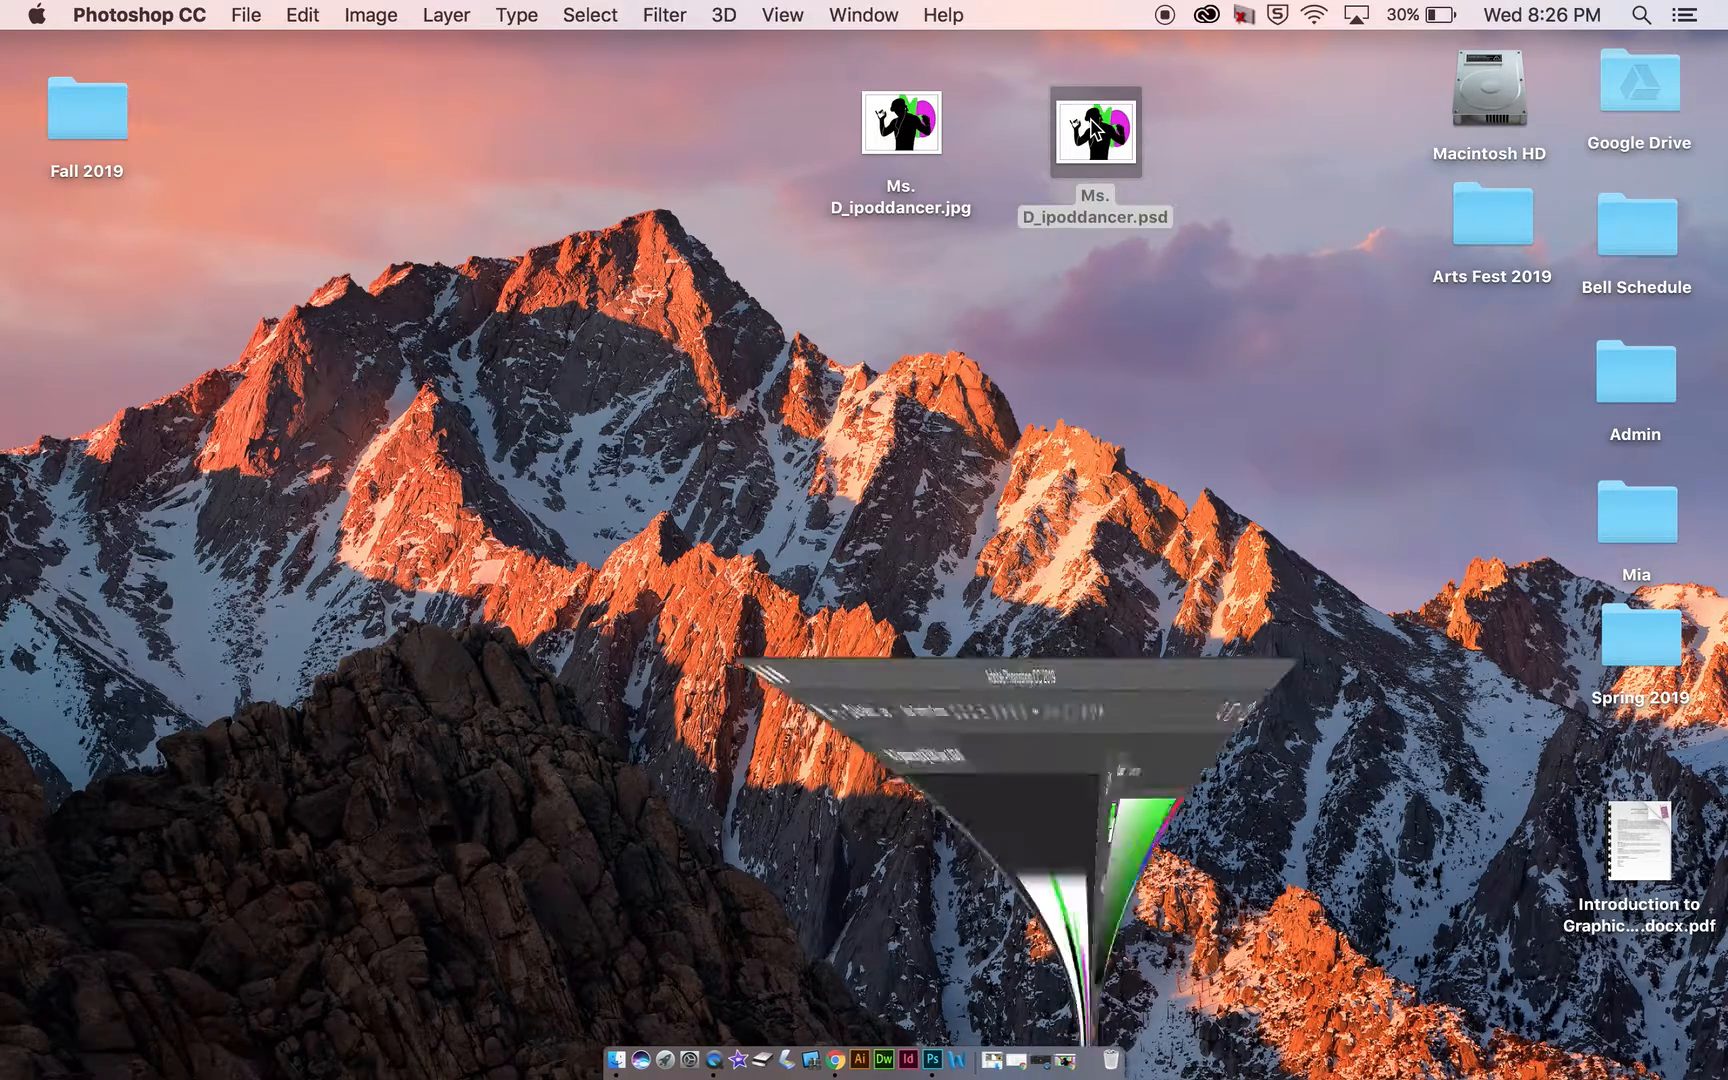